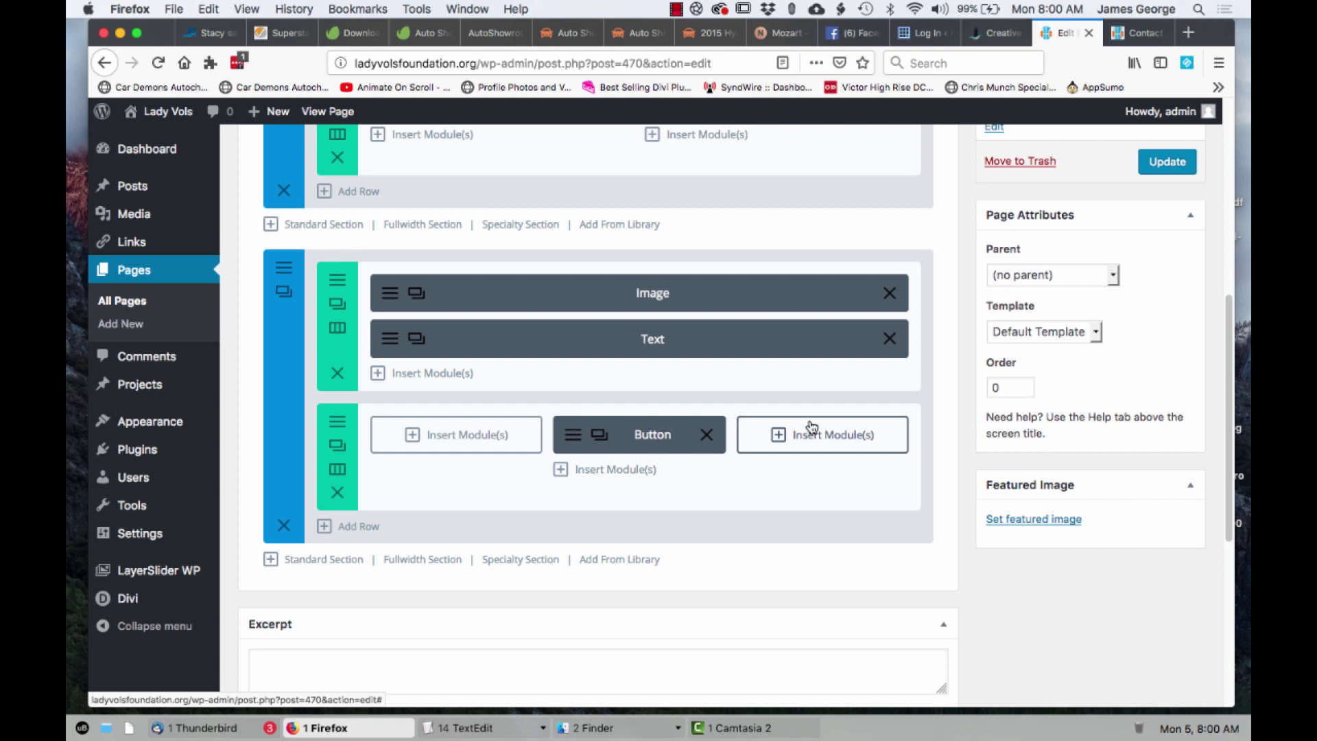
Step: Open the settings of the 'Make a Donation' Button module in the lower row
left_click(571, 439)
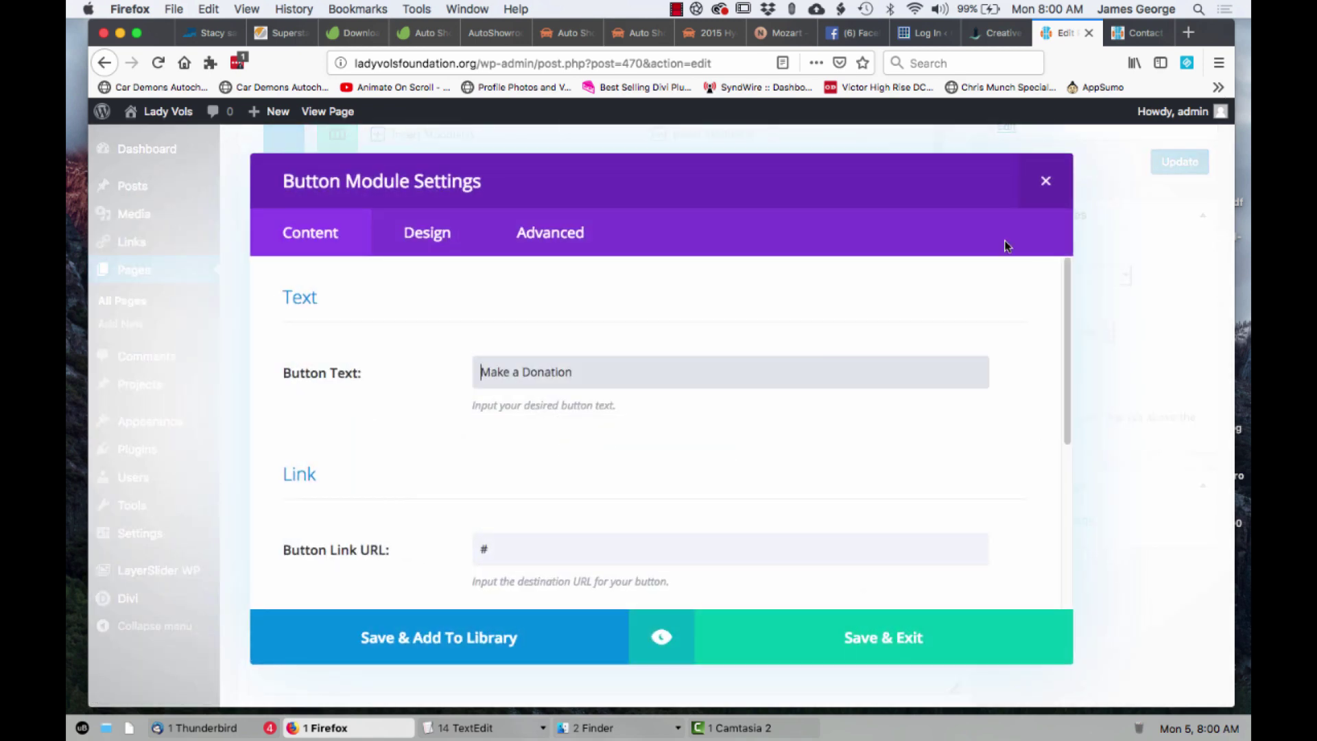
Step: Review the button's Content fields, then browse its Design styles: custom styles, text size 24, Cubadak font
scroll(695, 327, "down", 5)
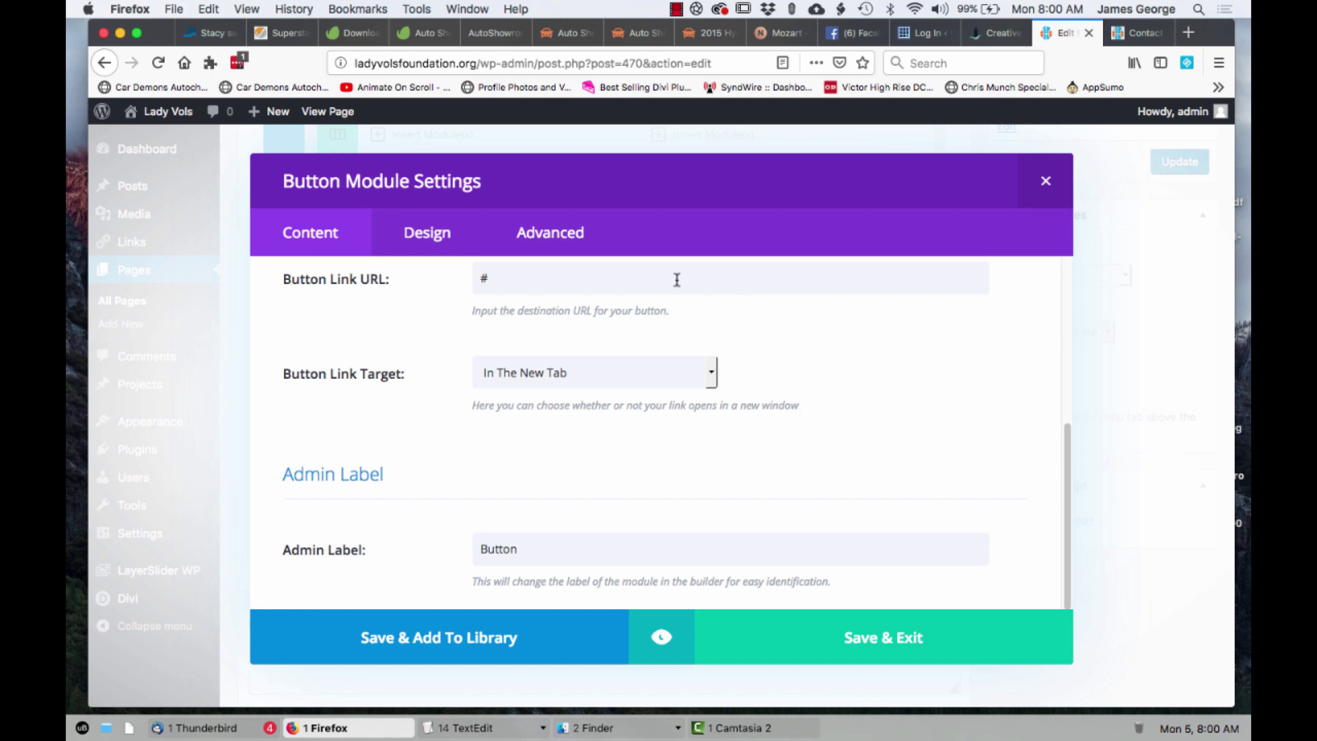
left_click(434, 236)
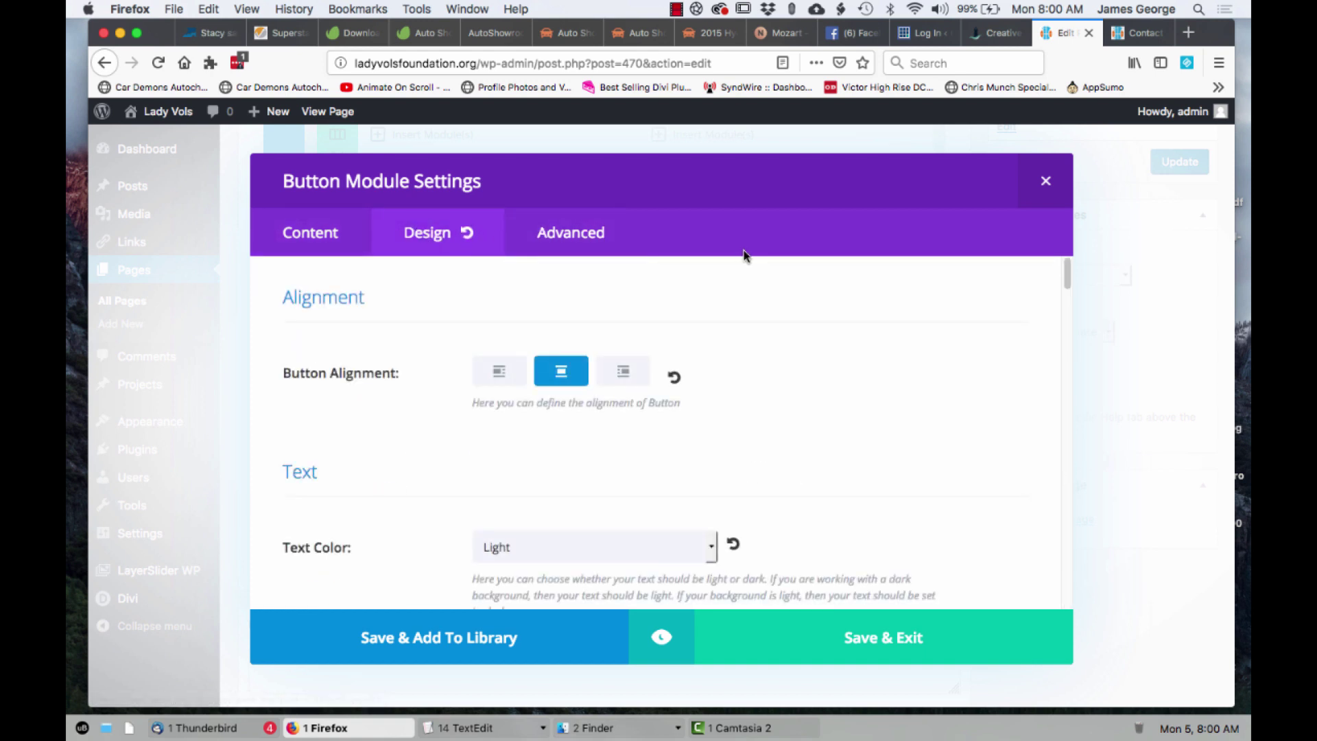
scroll(442, 367, "down", 9)
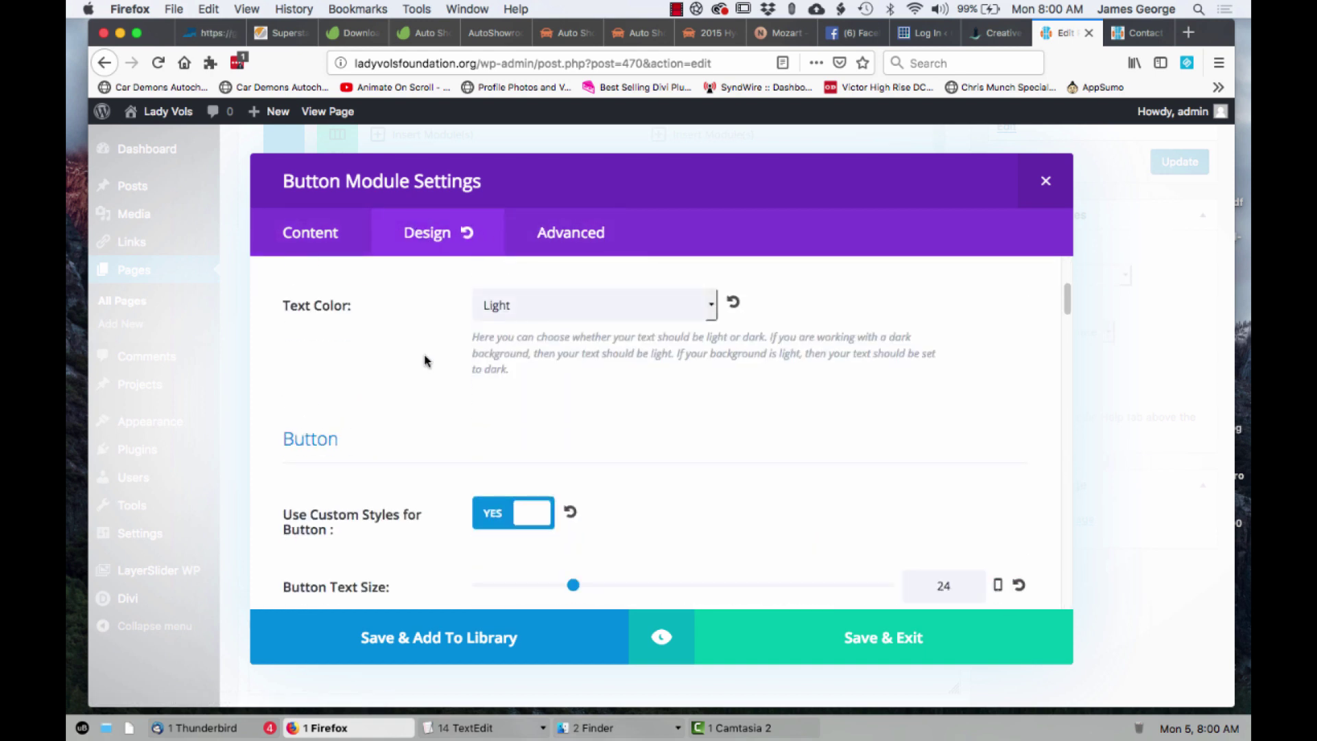
scroll(437, 365, "up", 2)
scroll(437, 364, "up", 4)
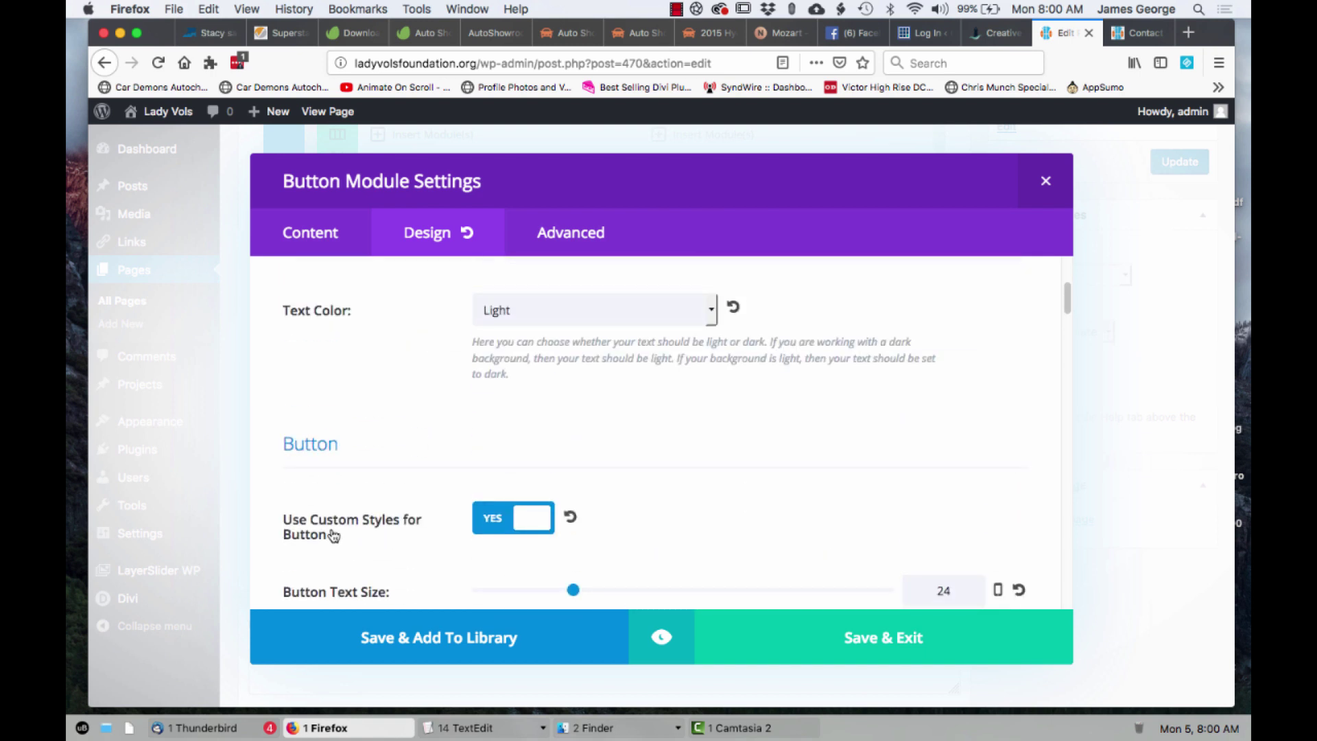
scroll(432, 476, "down", 2)
scroll(435, 488, "down", 4)
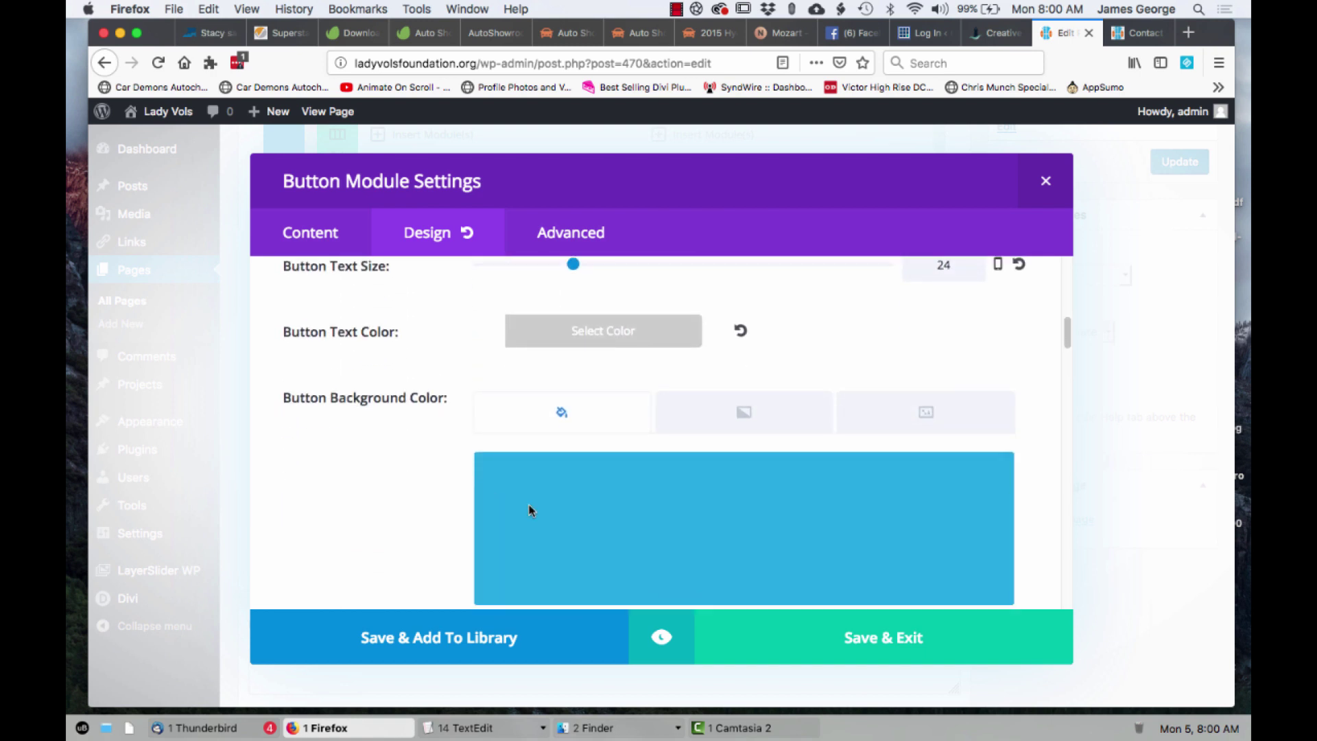
scroll(447, 391, "down", 10)
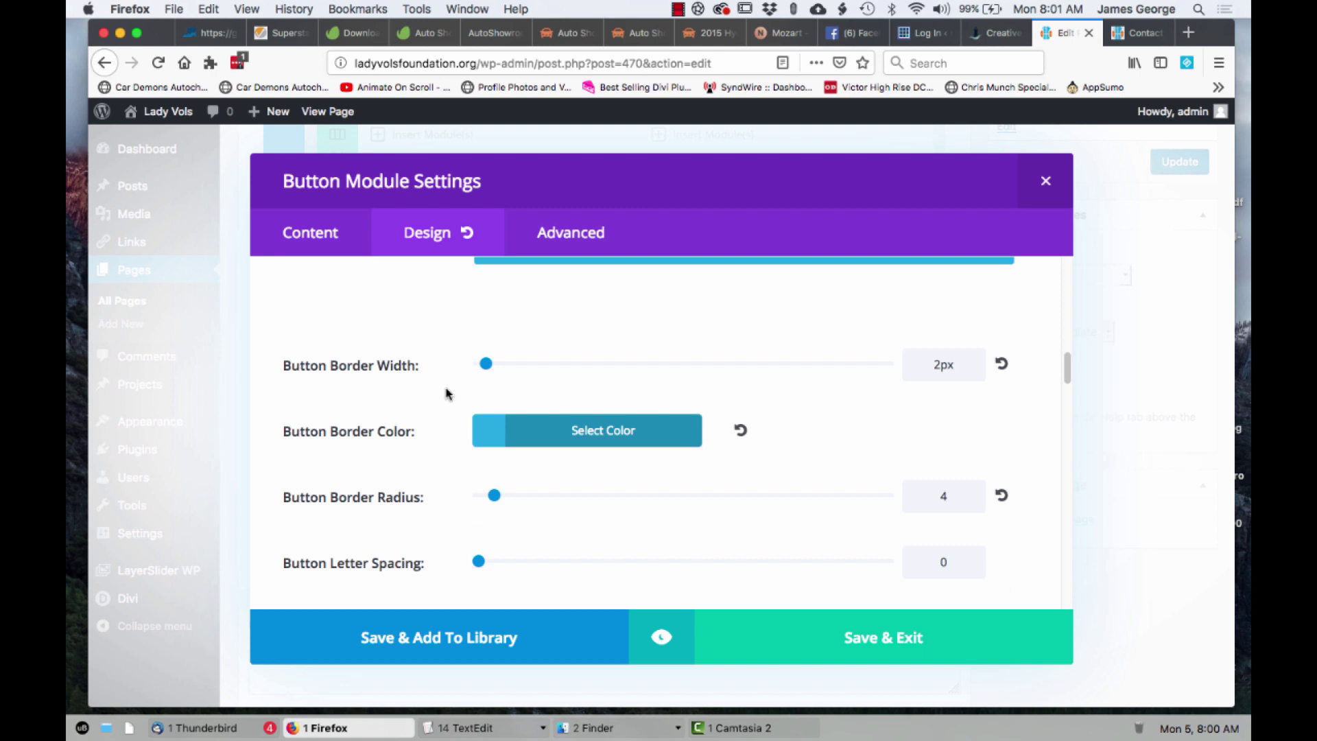
scroll(445, 391, "up", 5)
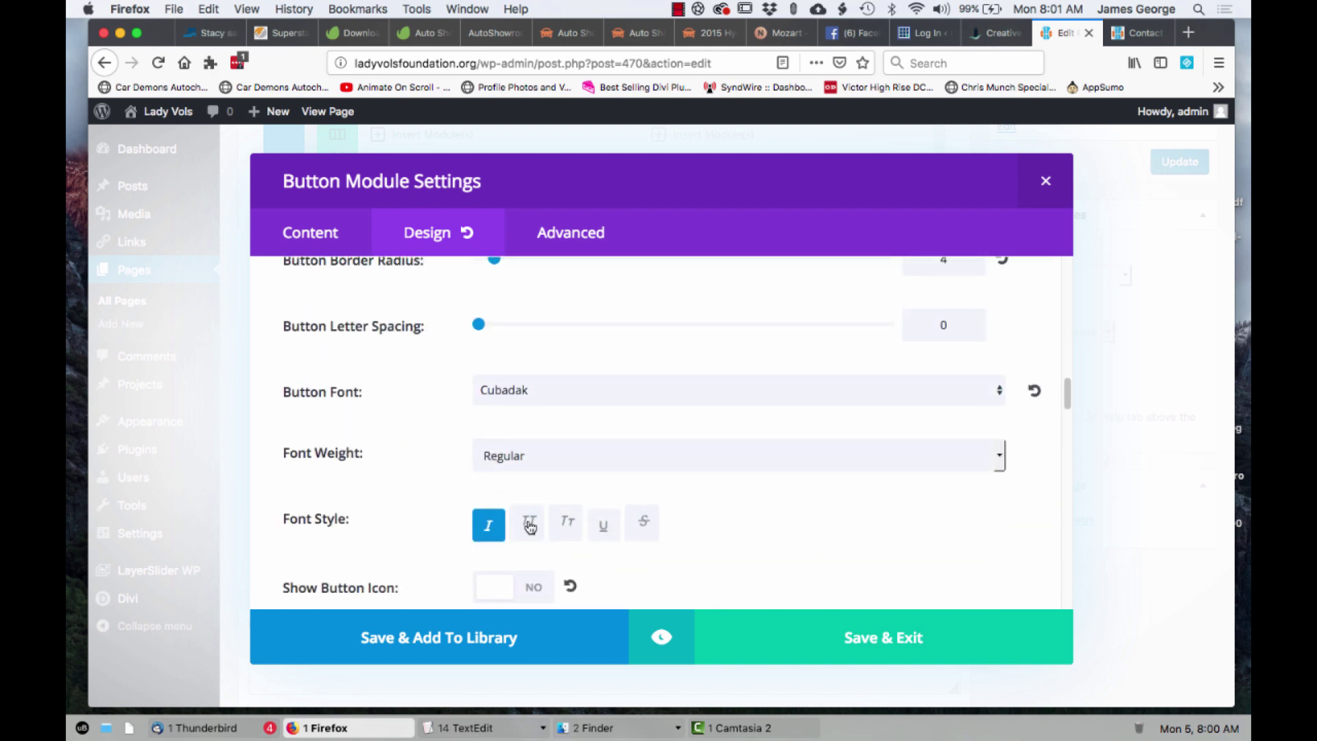
scroll(740, 562, "down", 2)
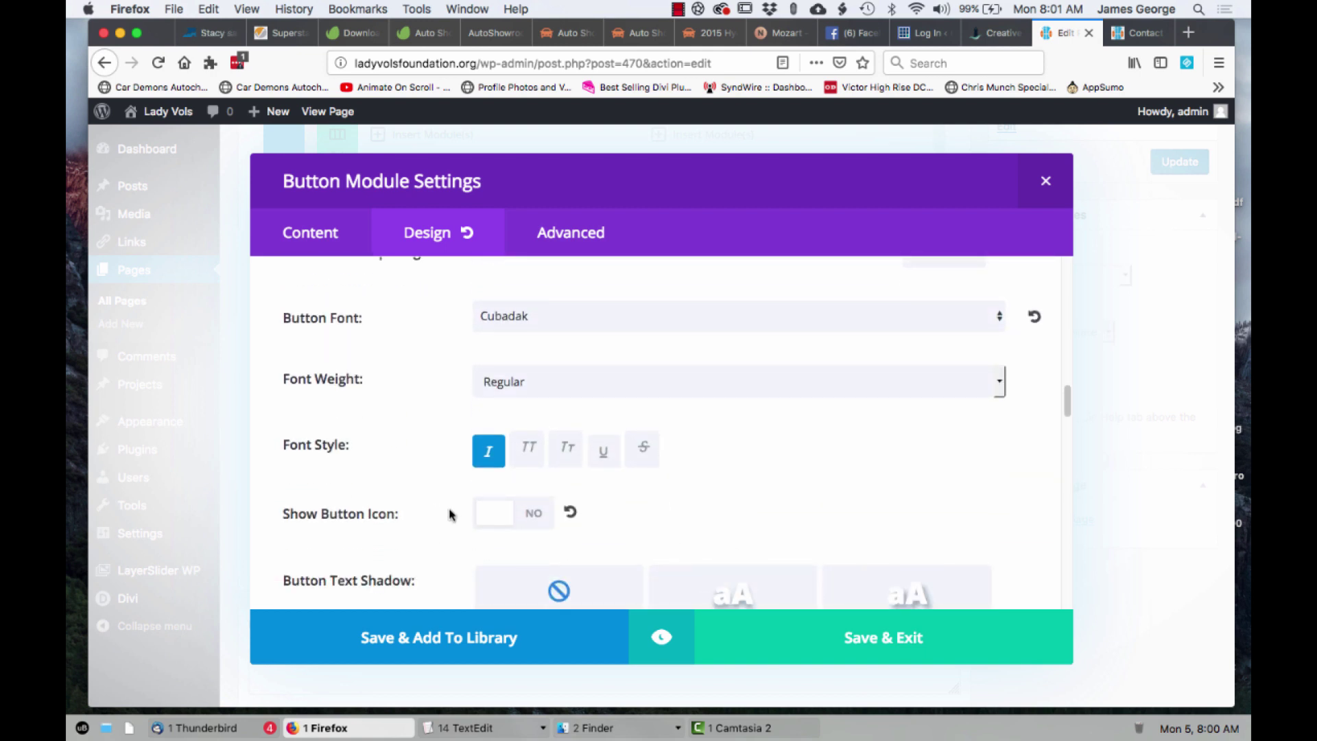
scroll(480, 511, "down", 3)
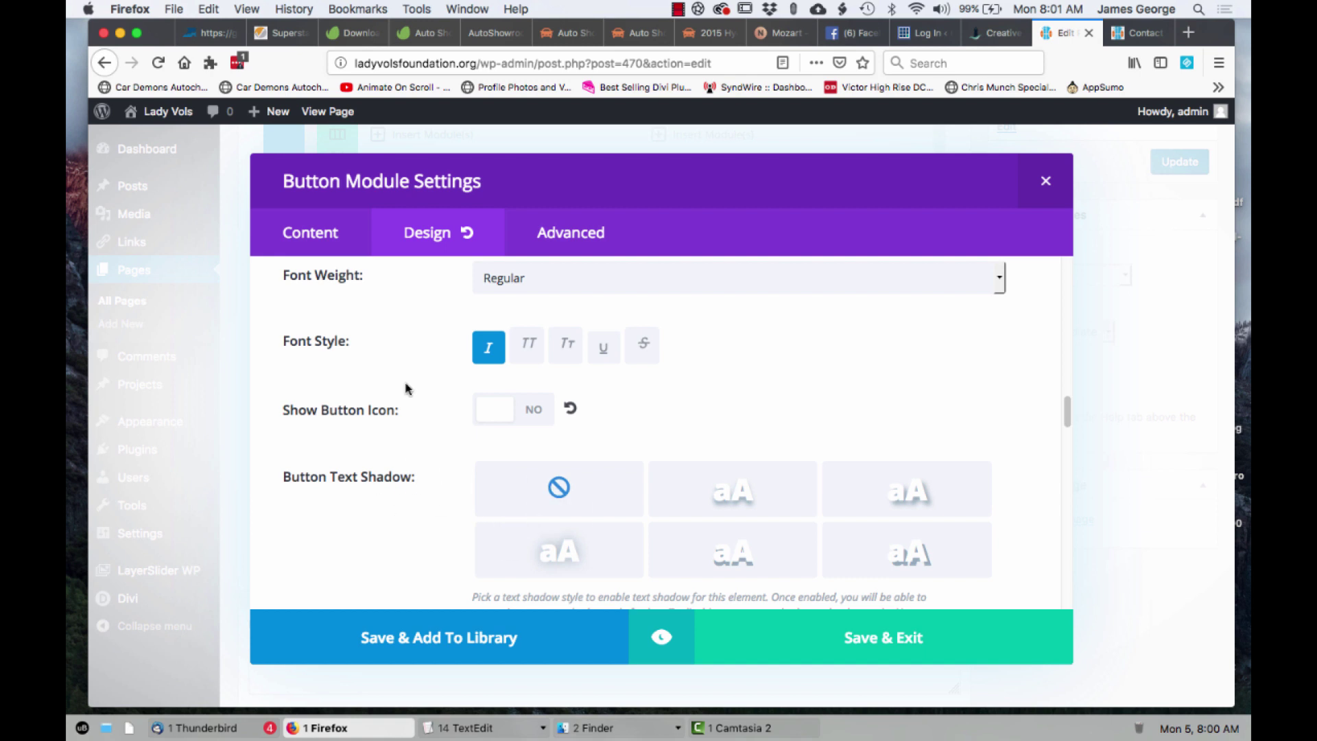
scroll(671, 416, "down", 4)
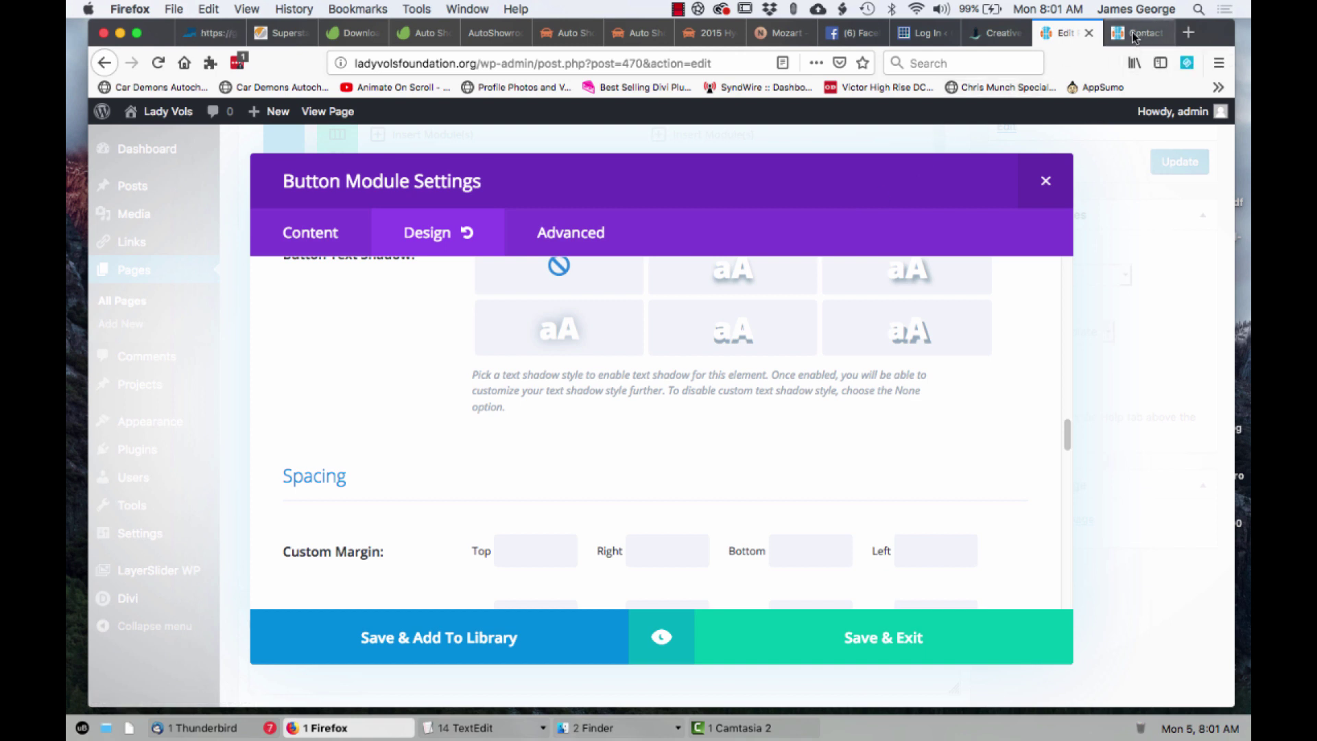
Step: In the Contact tab's Visual Builder, show the Make a Donation button's Design sections
left_click(1133, 38)
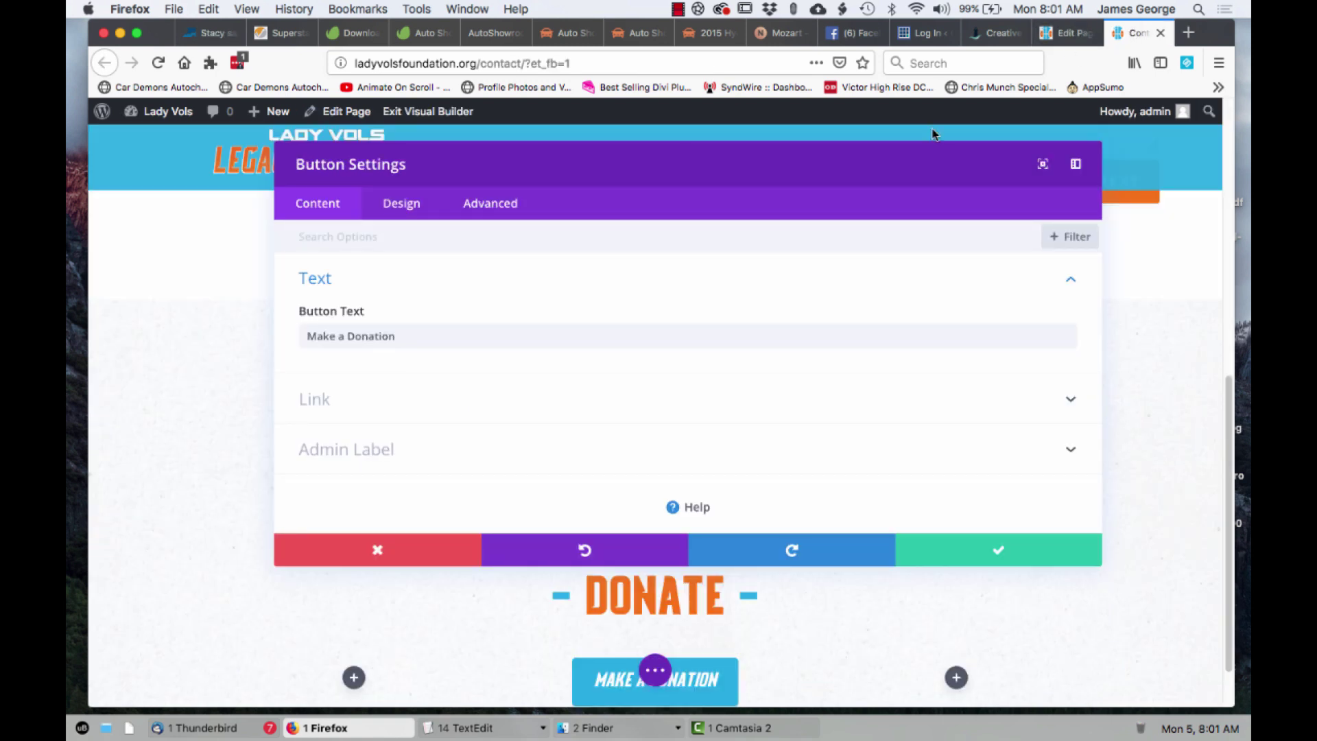
scroll(626, 419, "down", 2)
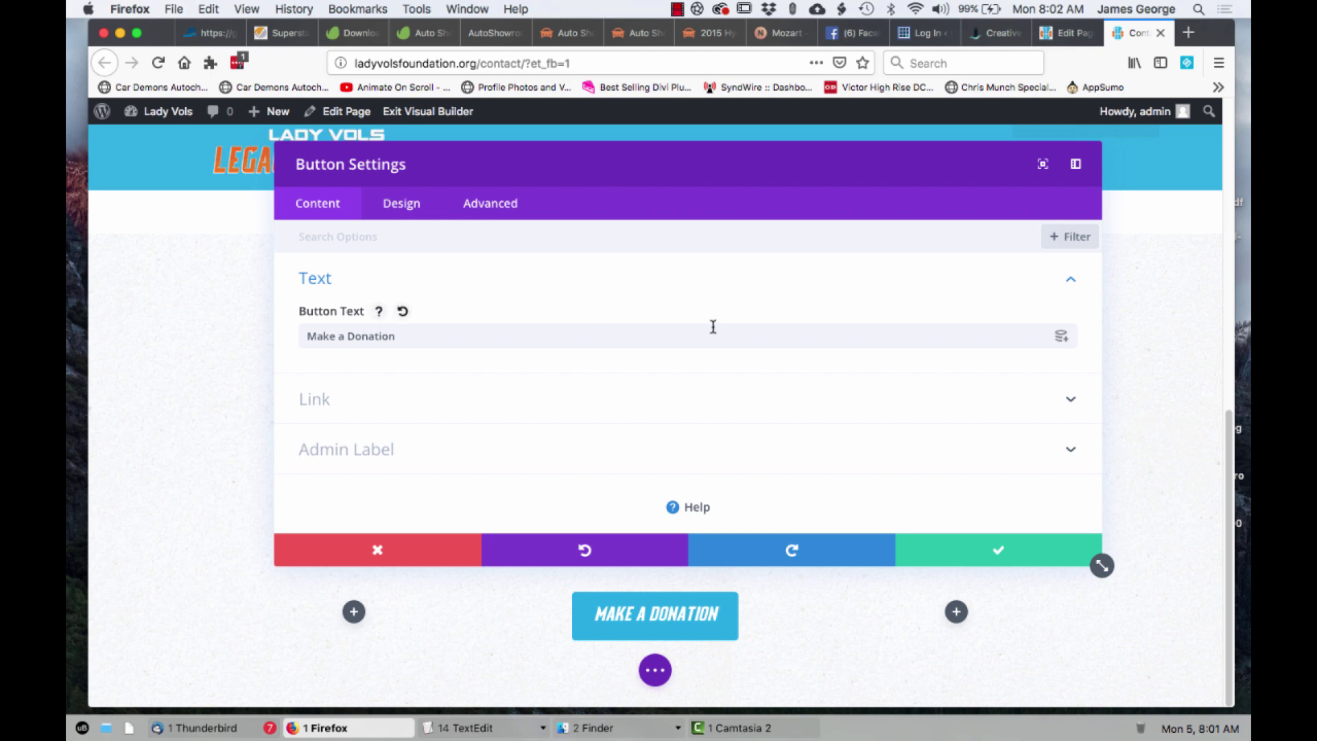
left_click(411, 206)
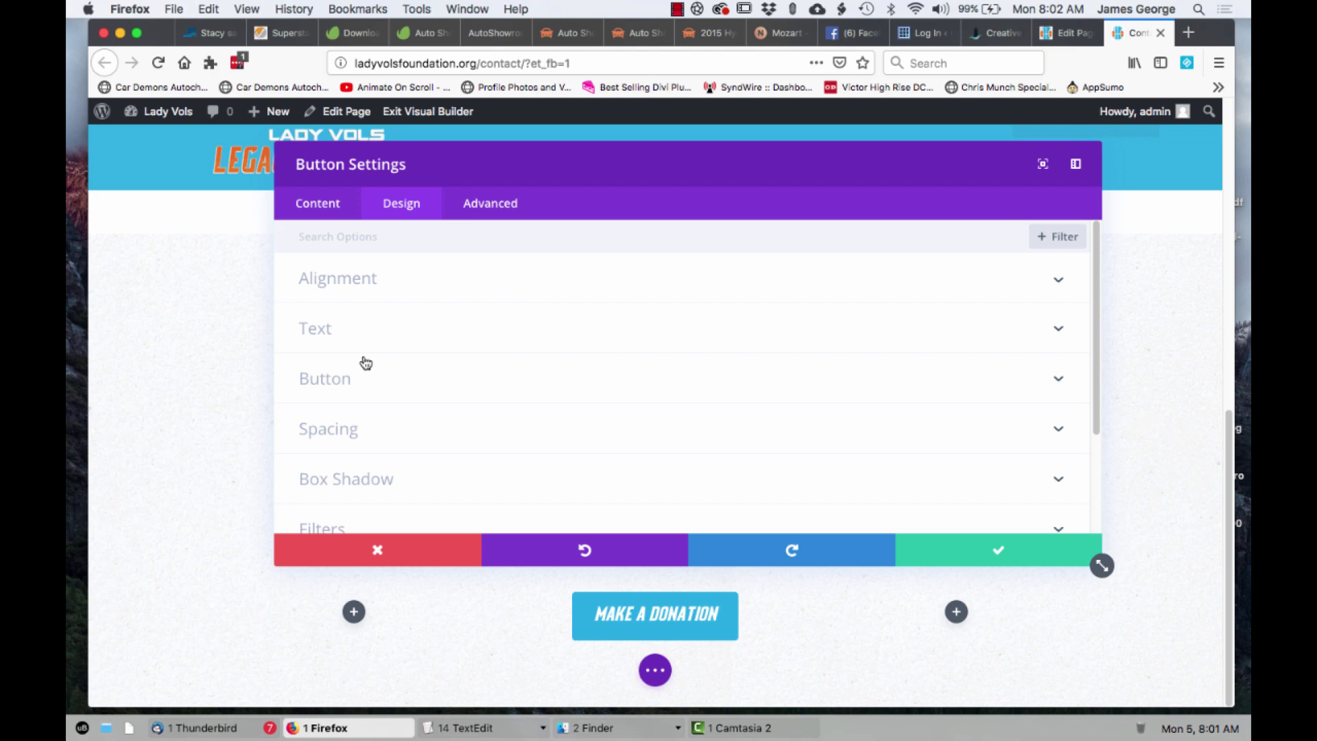
Step: Expand the Button design group to reveal text size 24 and the text and background colour settings
left_click(373, 379)
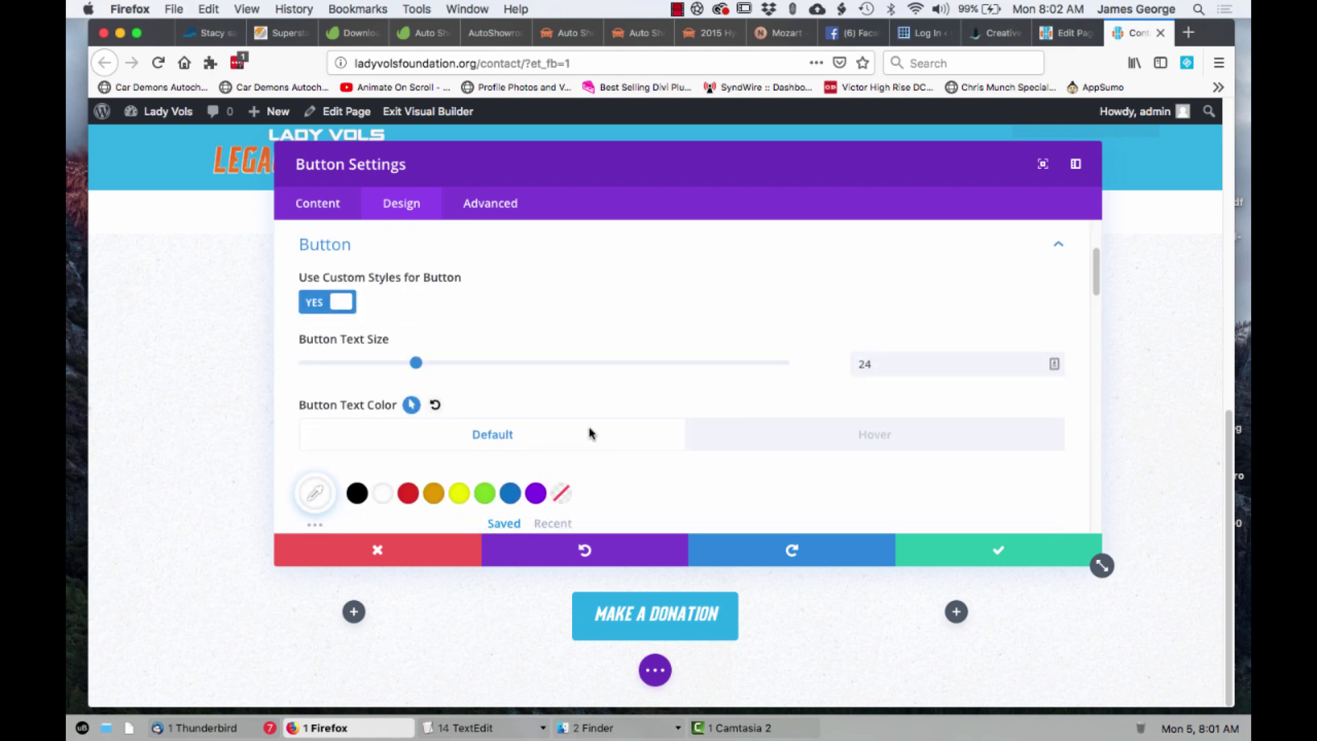
mouse_move(410, 343)
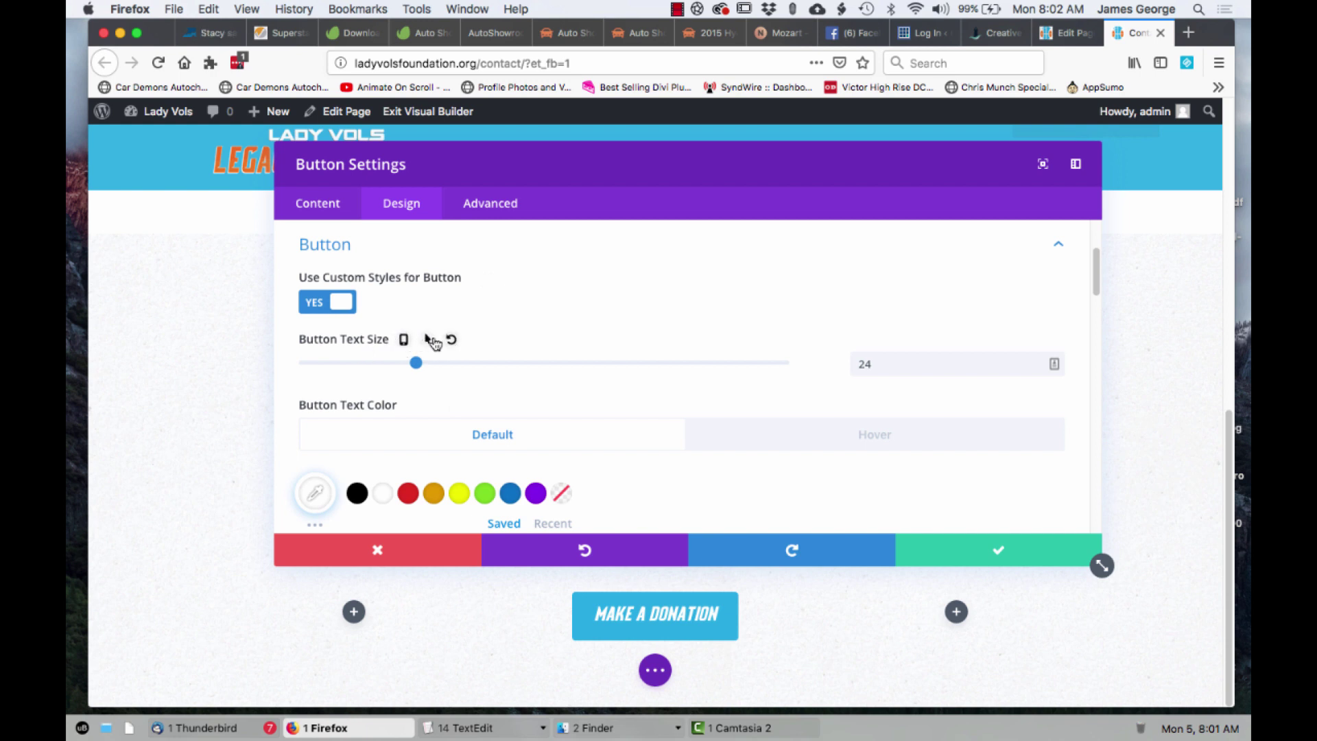
scroll(511, 350, "down", 2)
scroll(512, 350, "up", 3)
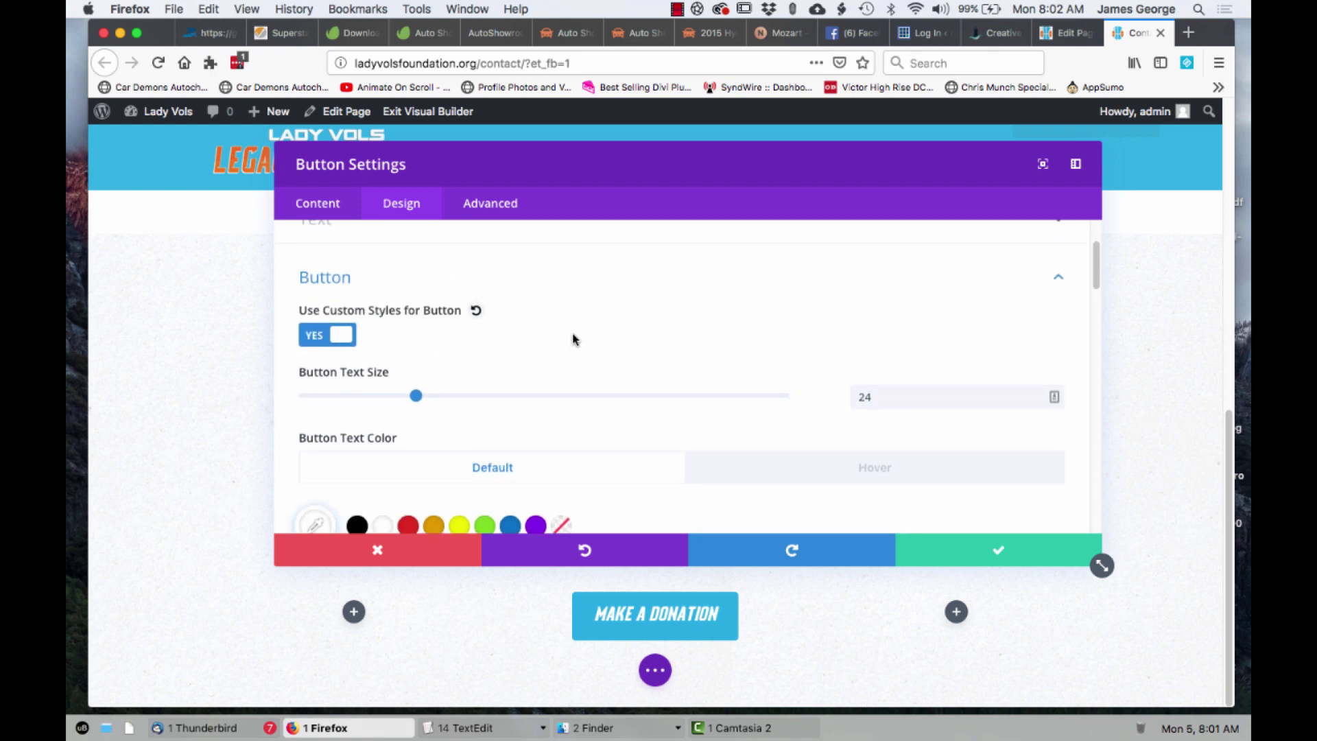
scroll(517, 309, "down", 3)
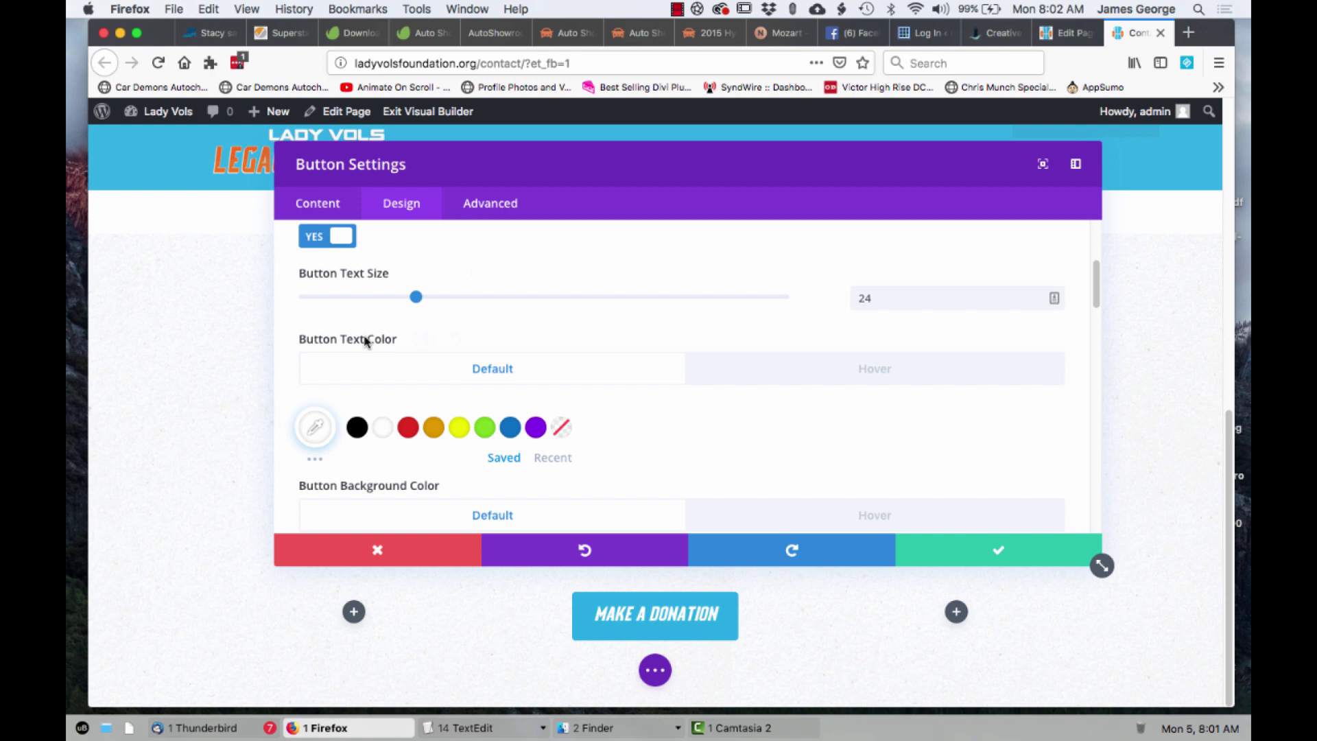
scroll(343, 331, "down", 2)
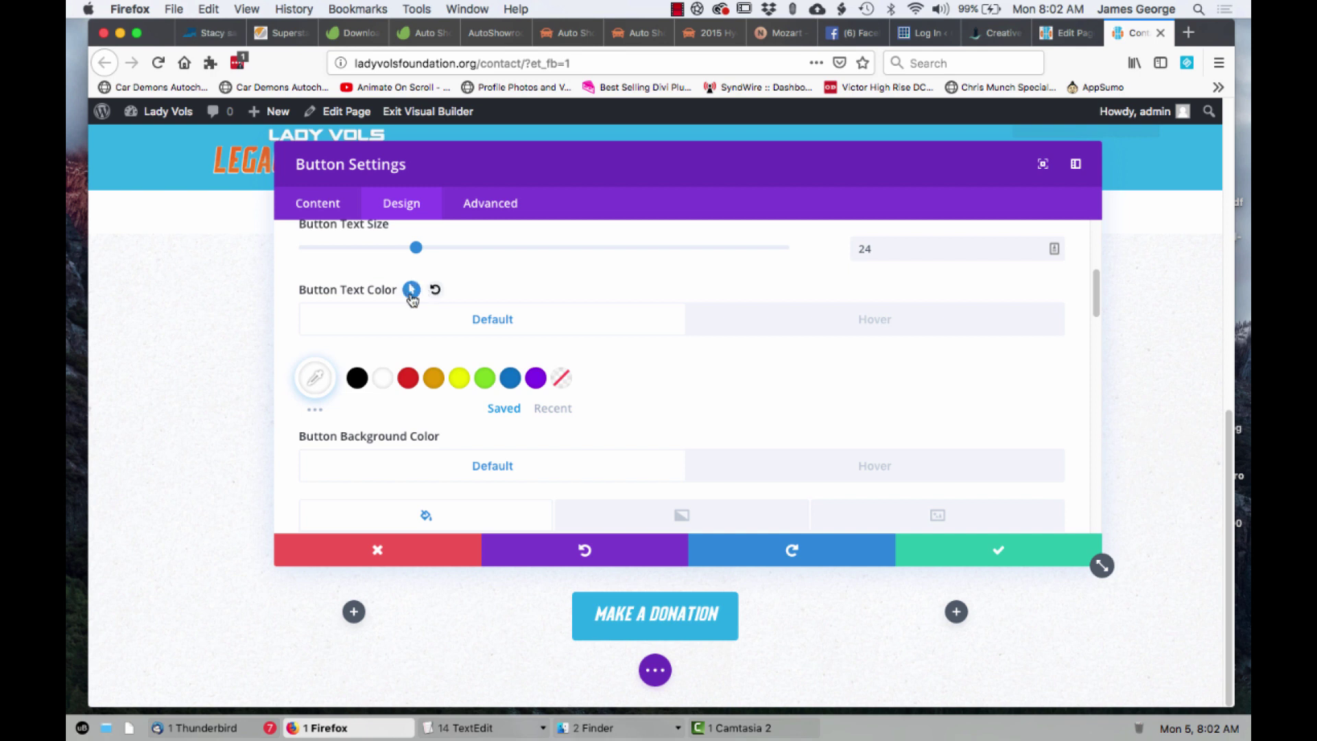
left_click(764, 318)
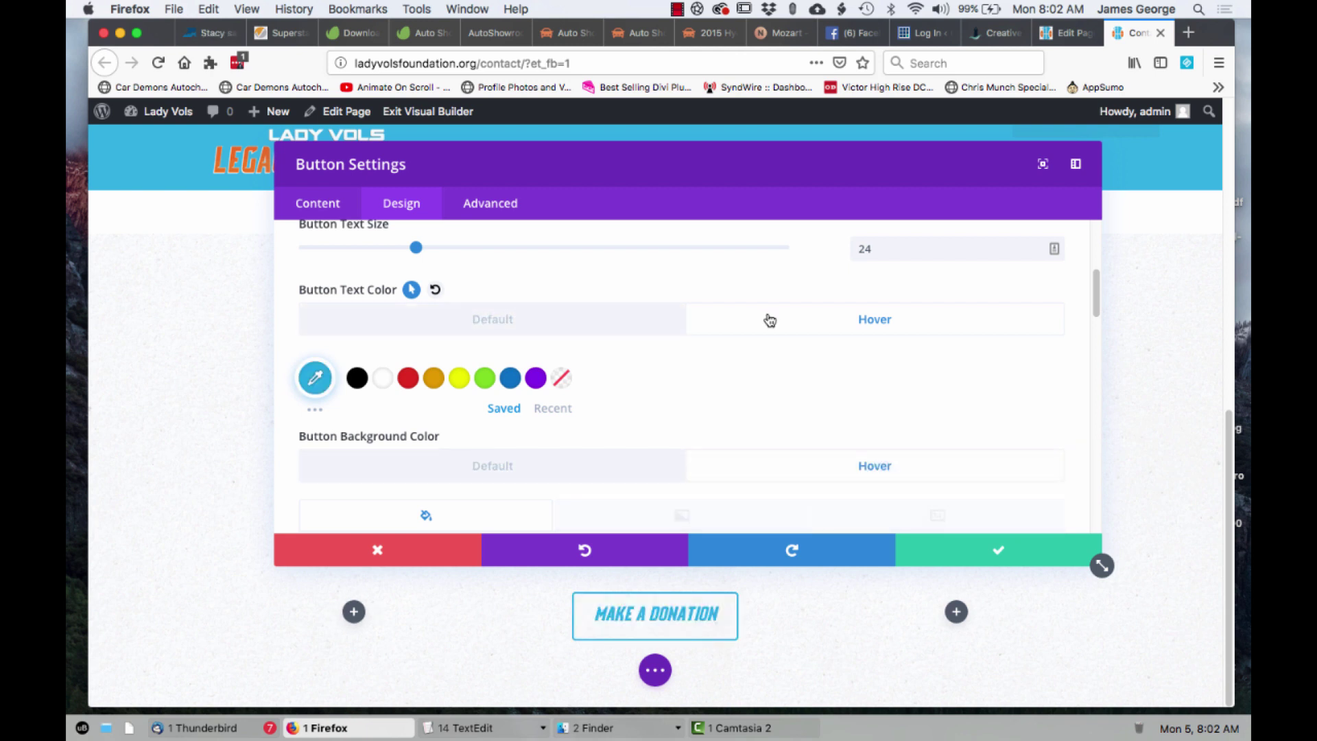
left_click(314, 377)
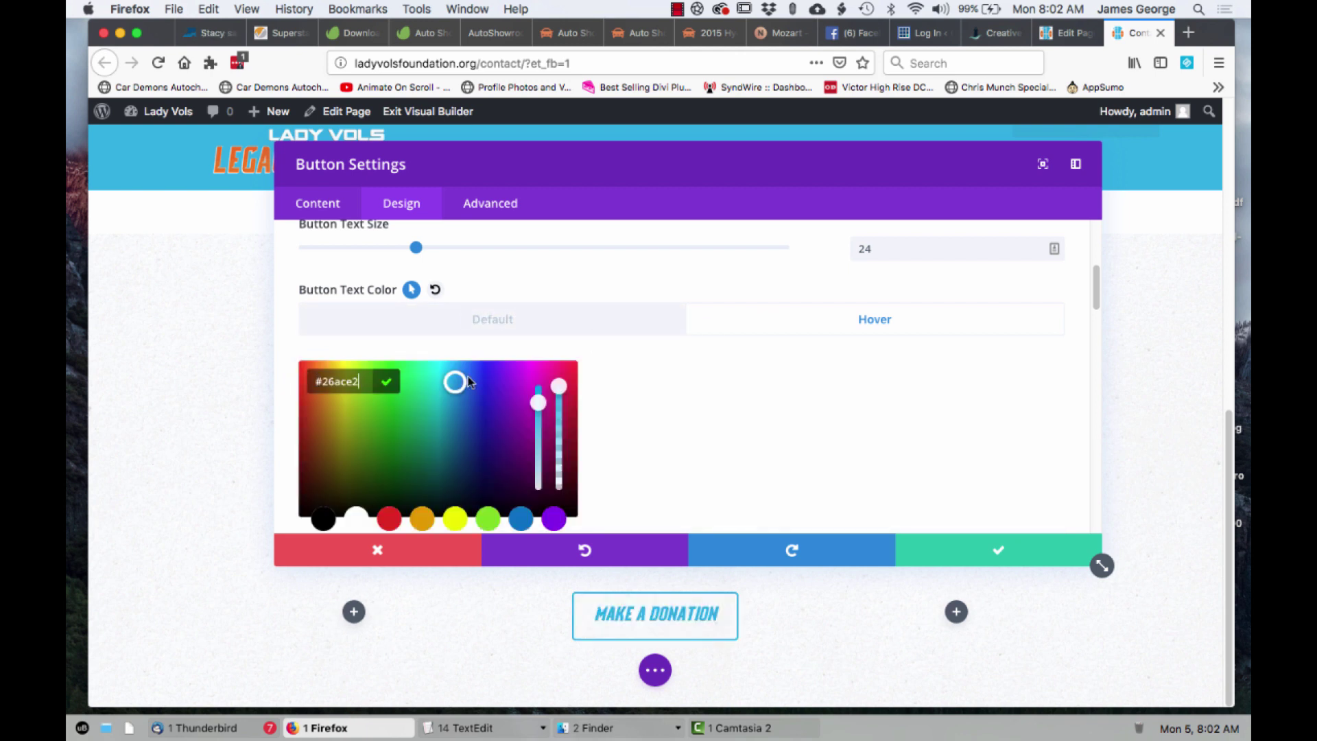
left_click(690, 391)
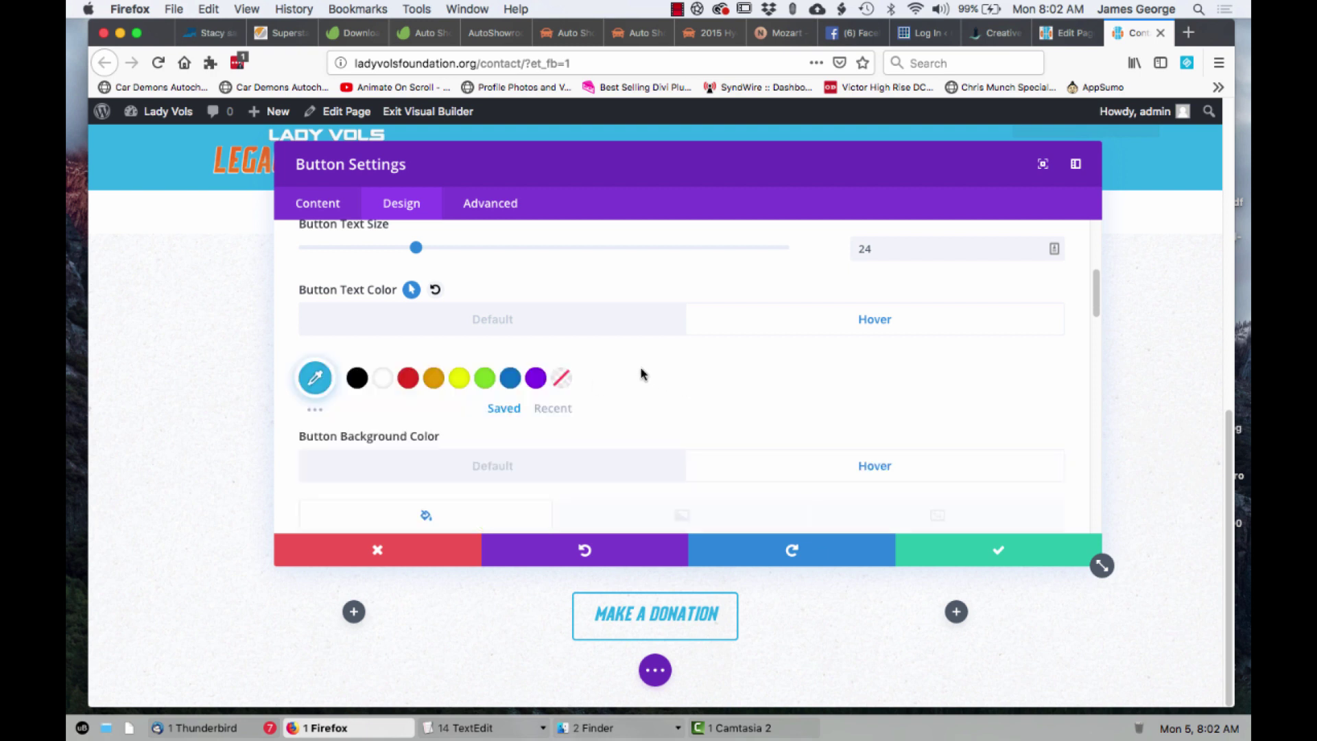
scroll(641, 370, "down", 2)
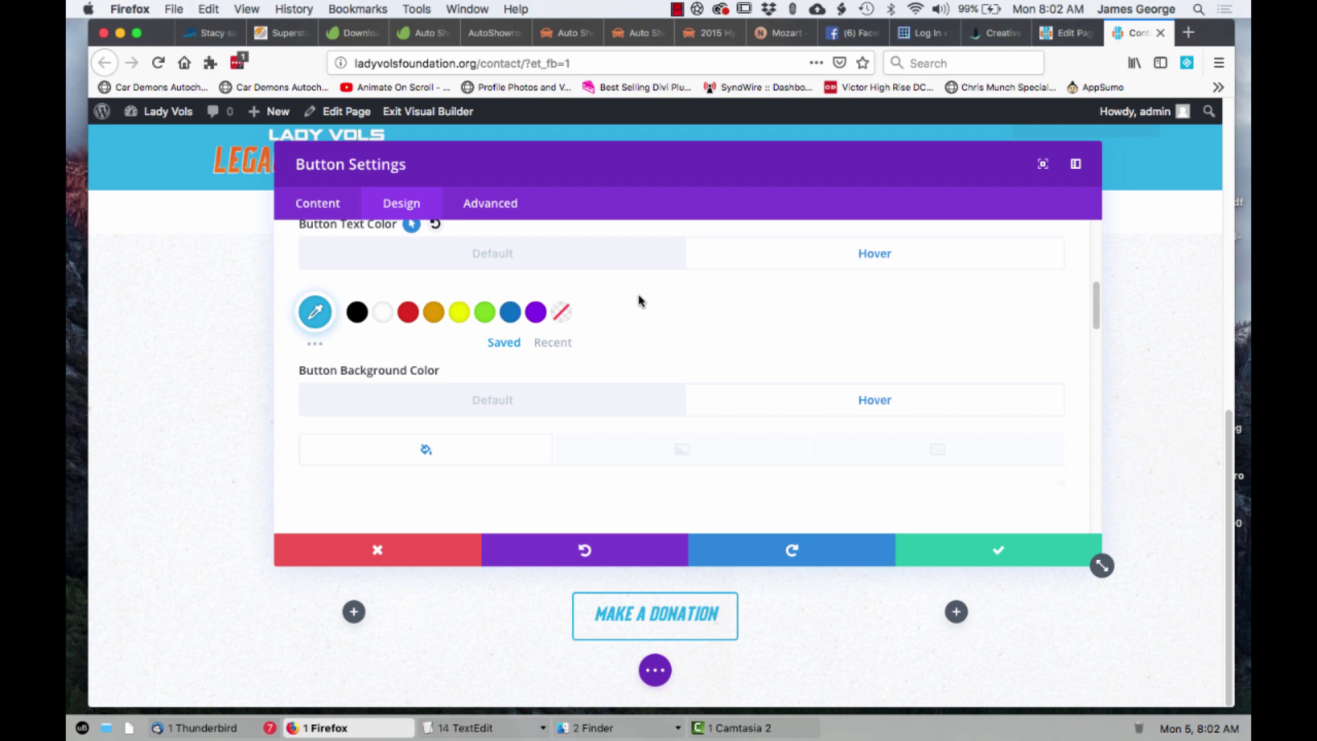
scroll(639, 300, "down", 2)
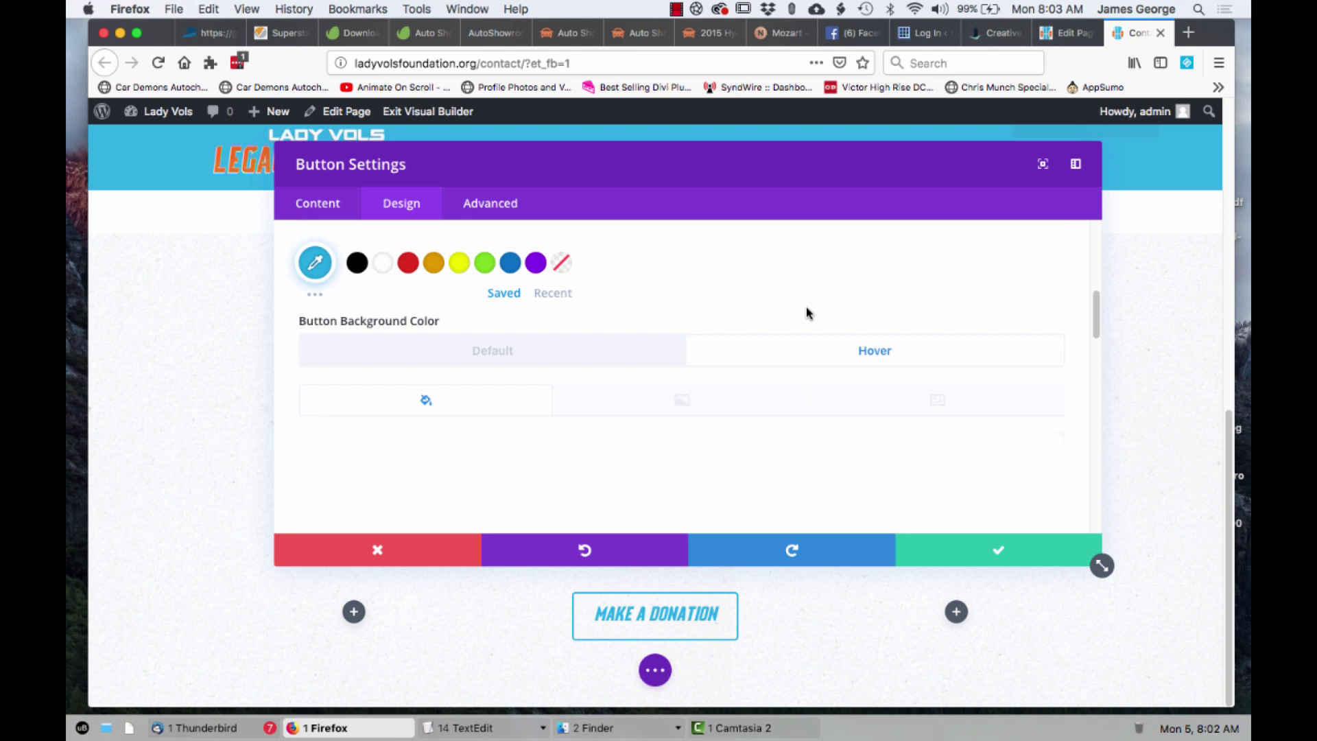
scroll(540, 350, "down", 3)
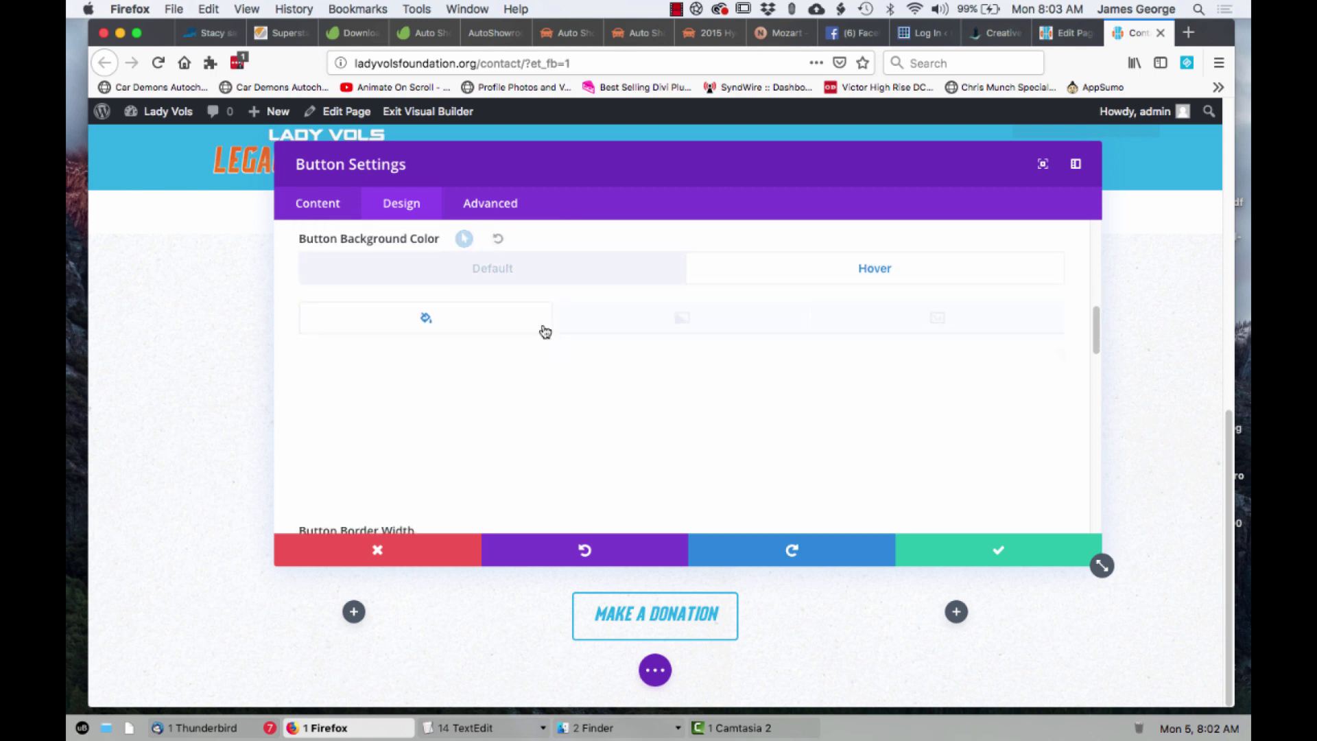
scroll(422, 262, "up", 1)
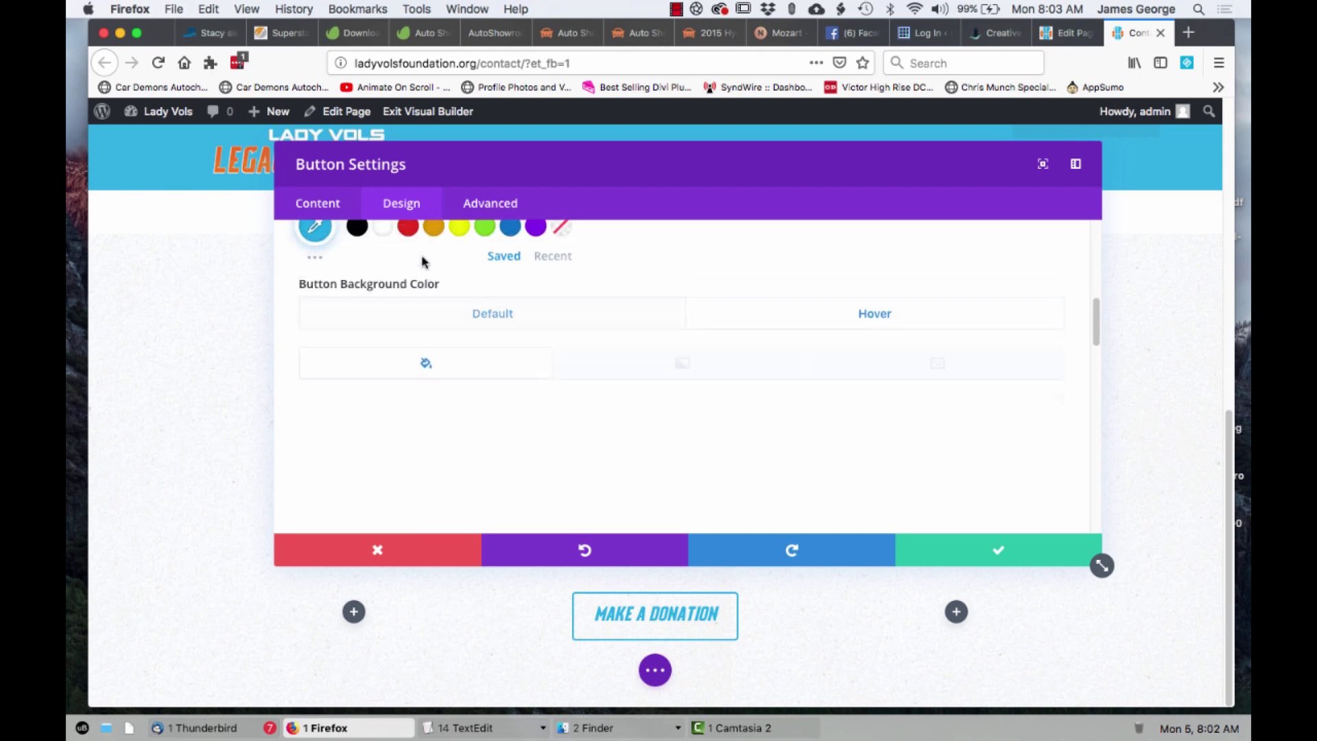
scroll(422, 262, "up", 1)
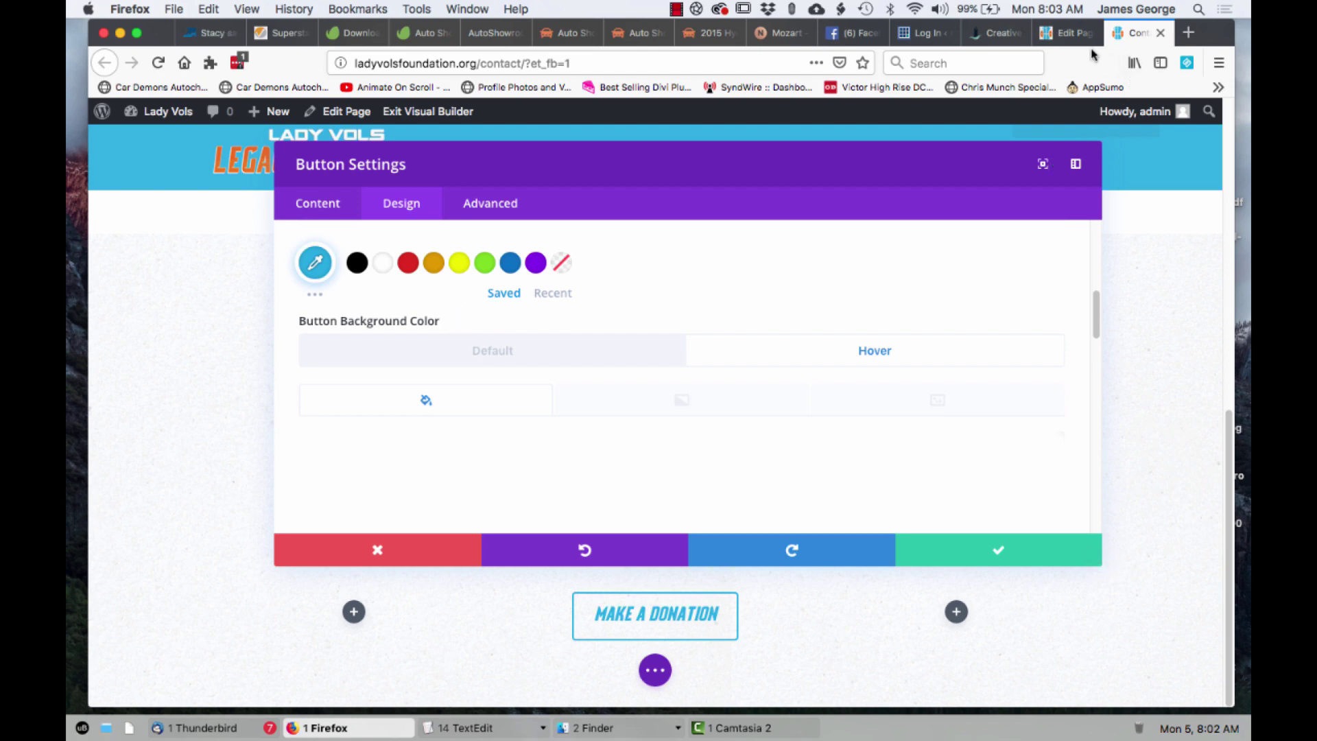
Step: Compare the button settings in the back-end editor, then return to the Visual Builder's button options
left_click(1068, 33)
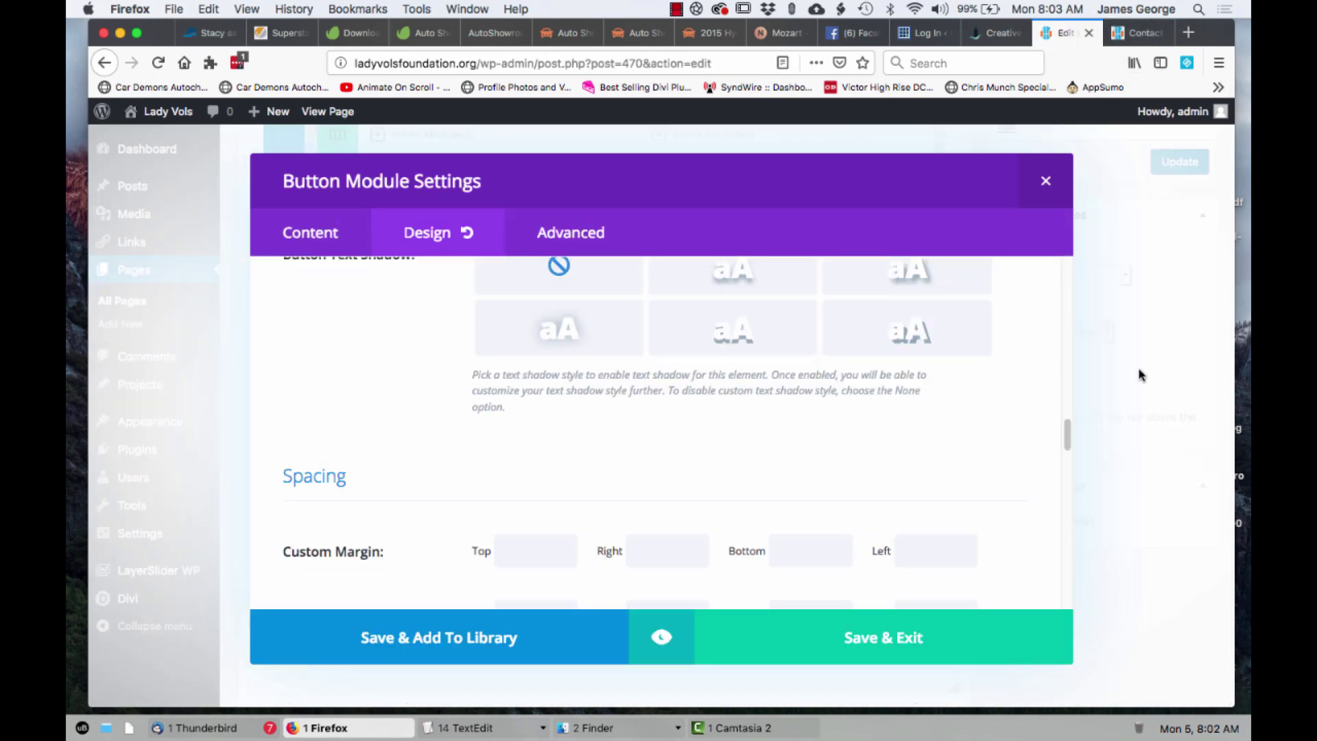
left_click(1128, 33)
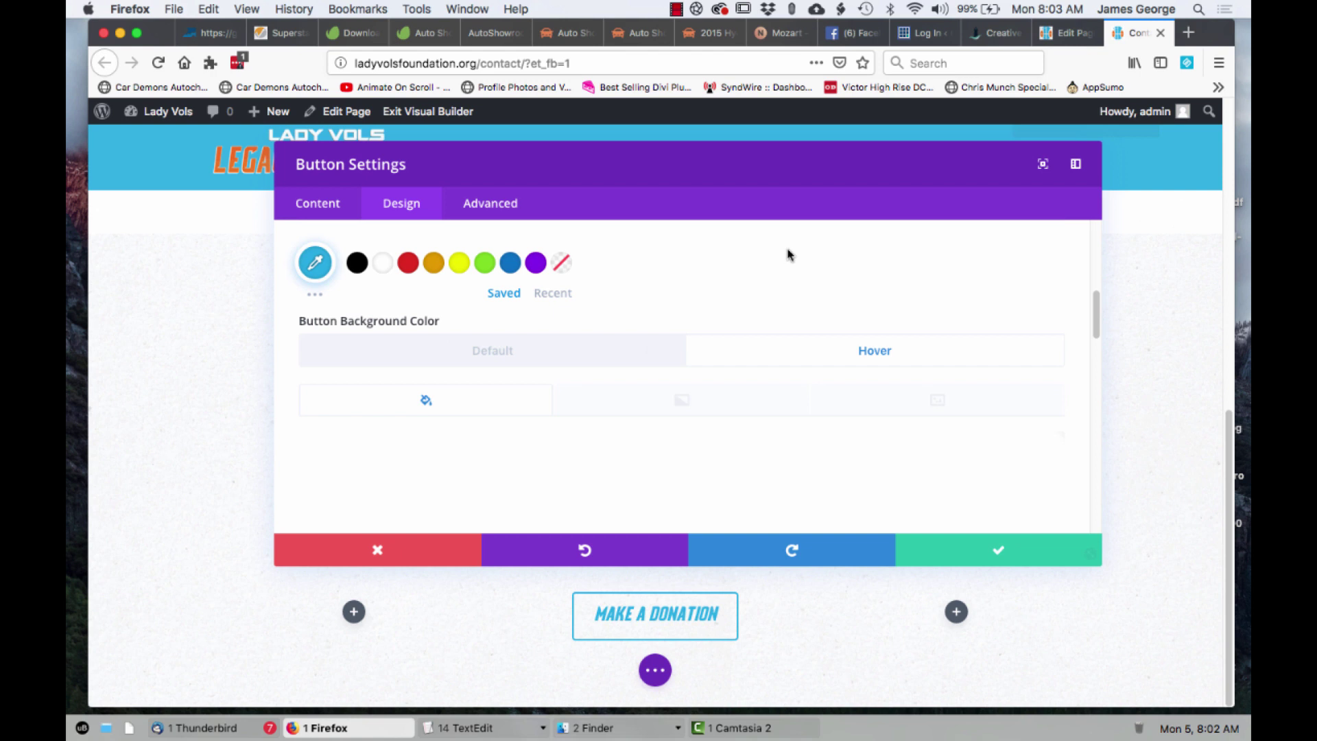
scroll(680, 295, "down", 5)
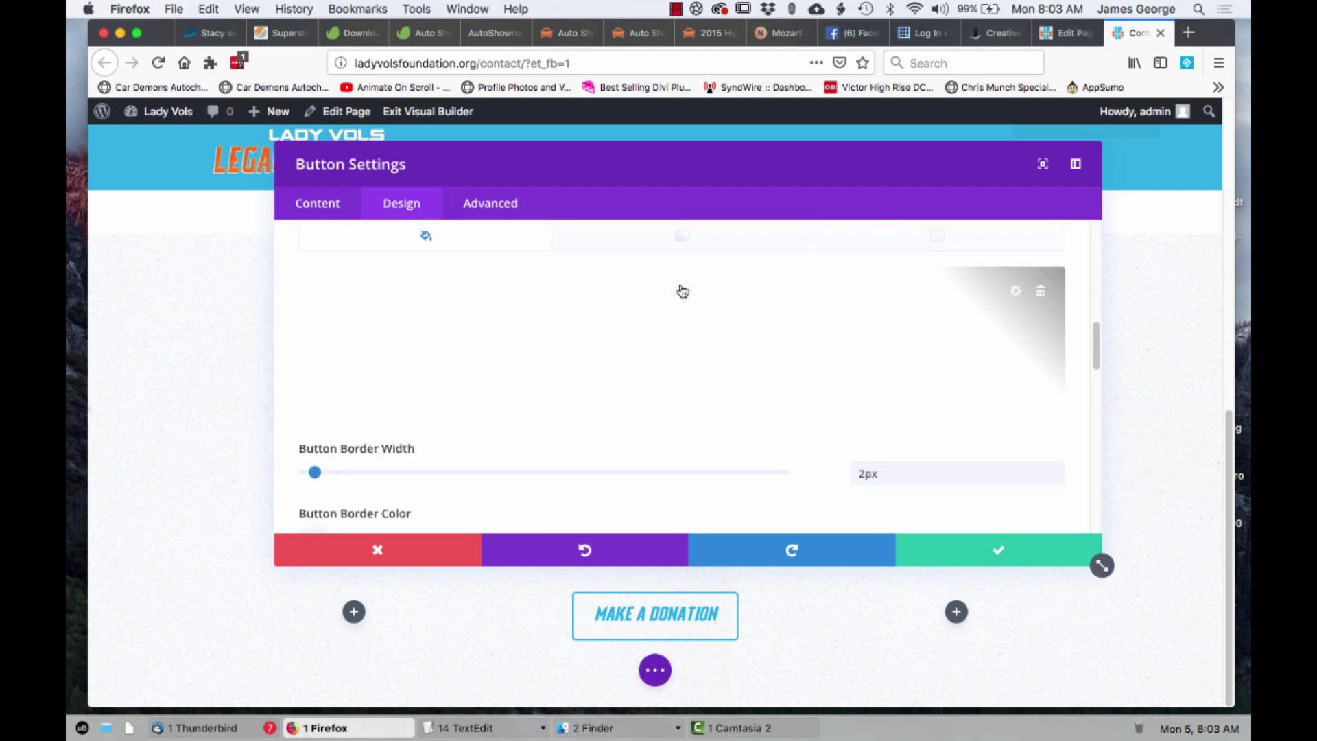
scroll(622, 306, "down", 5)
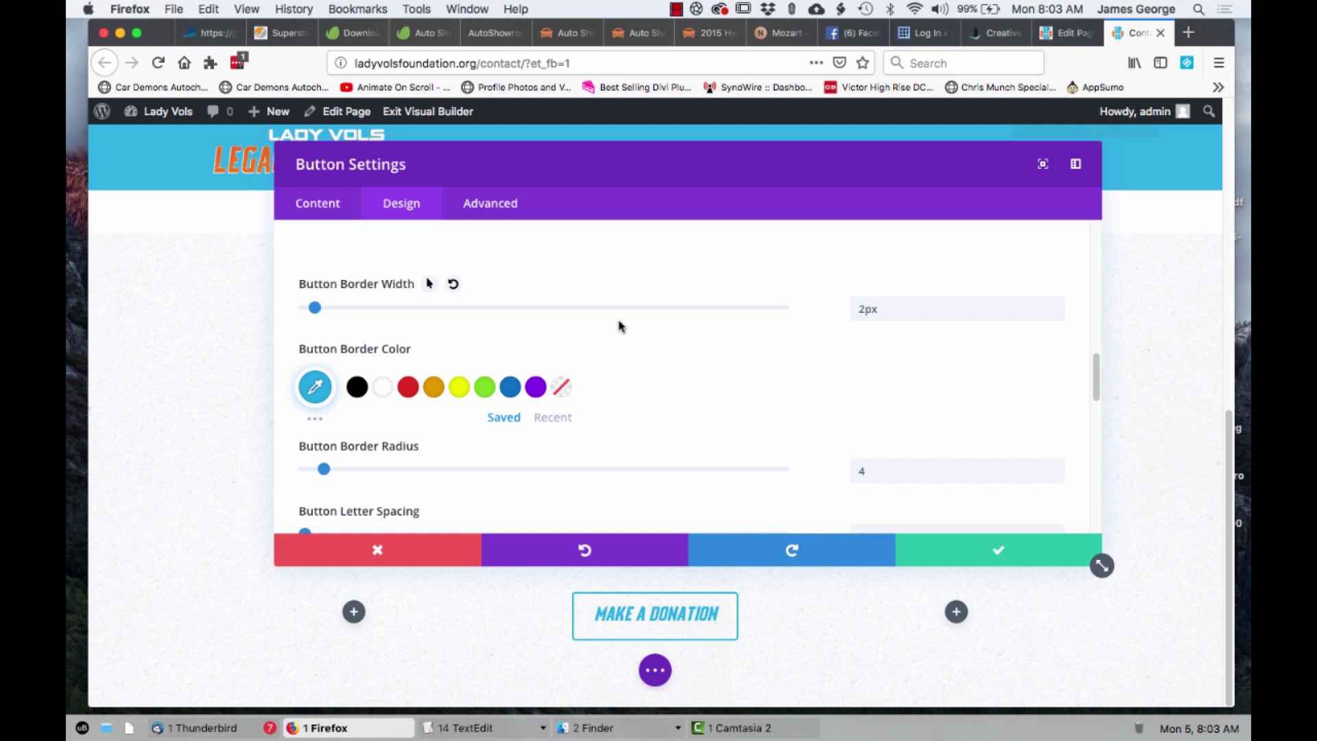
scroll(614, 330, "down", 3)
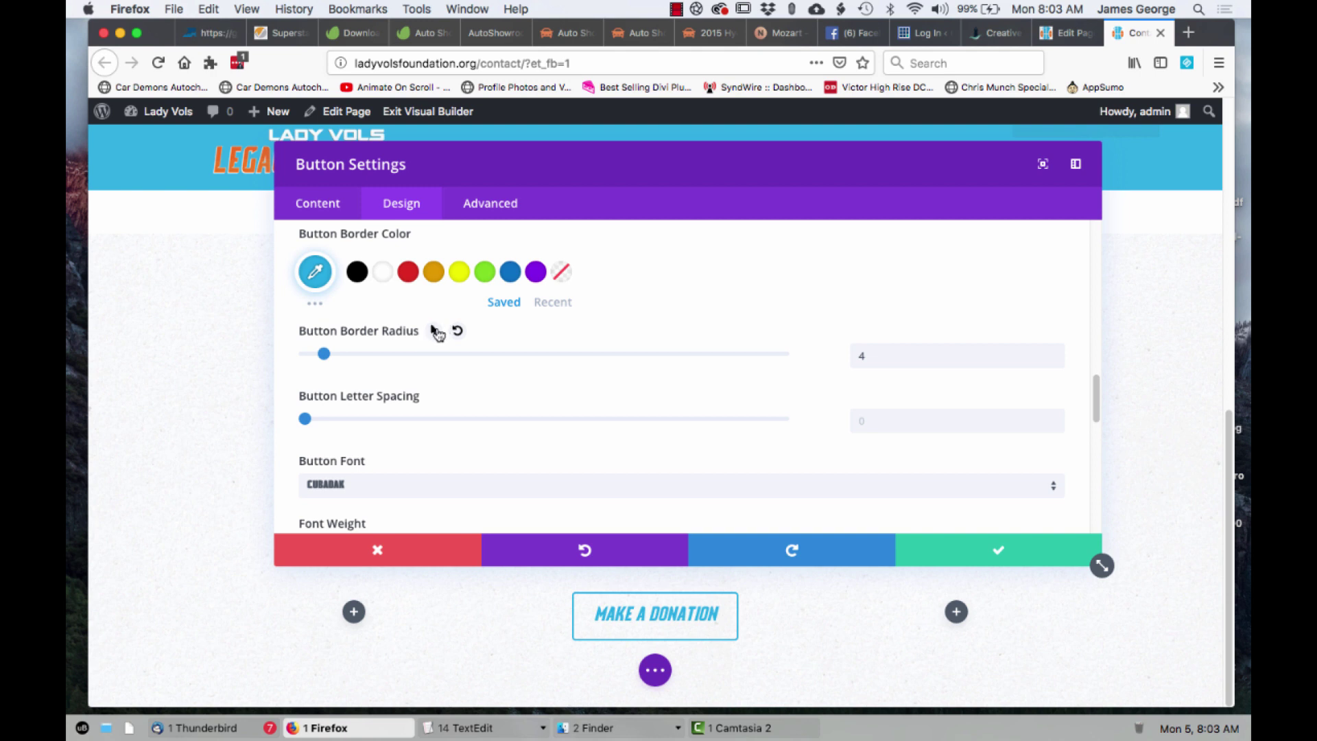
Step: Give Button Border Radius a separate Hover value of 4
left_click(434, 331)
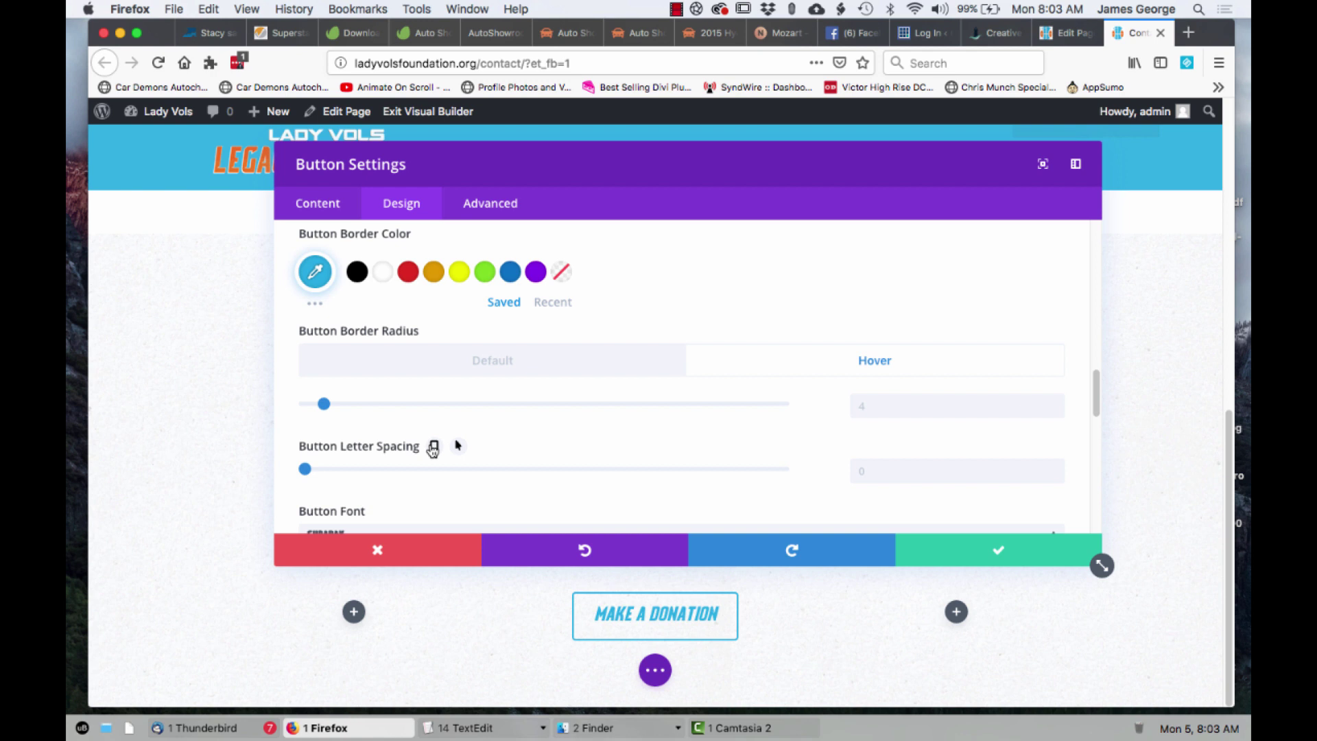
scroll(456, 443, "down", 4)
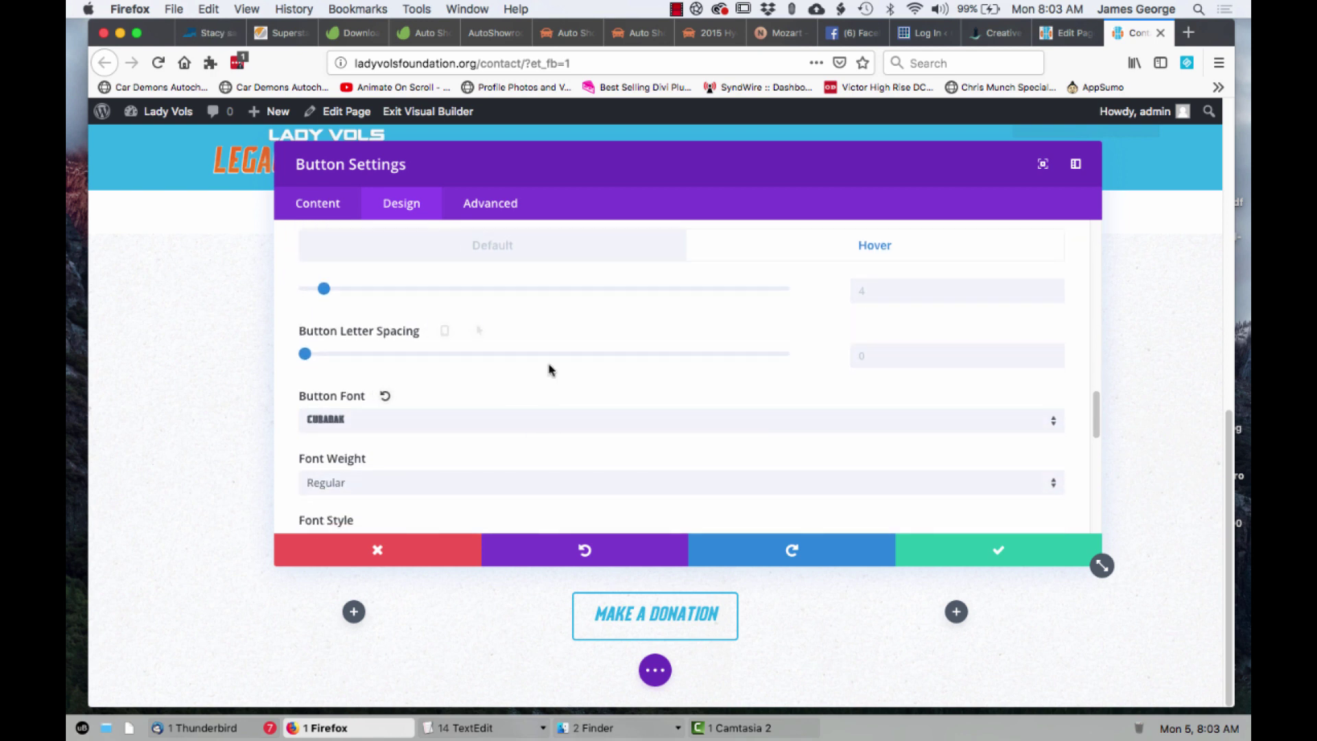
scroll(549, 370, "up", 4)
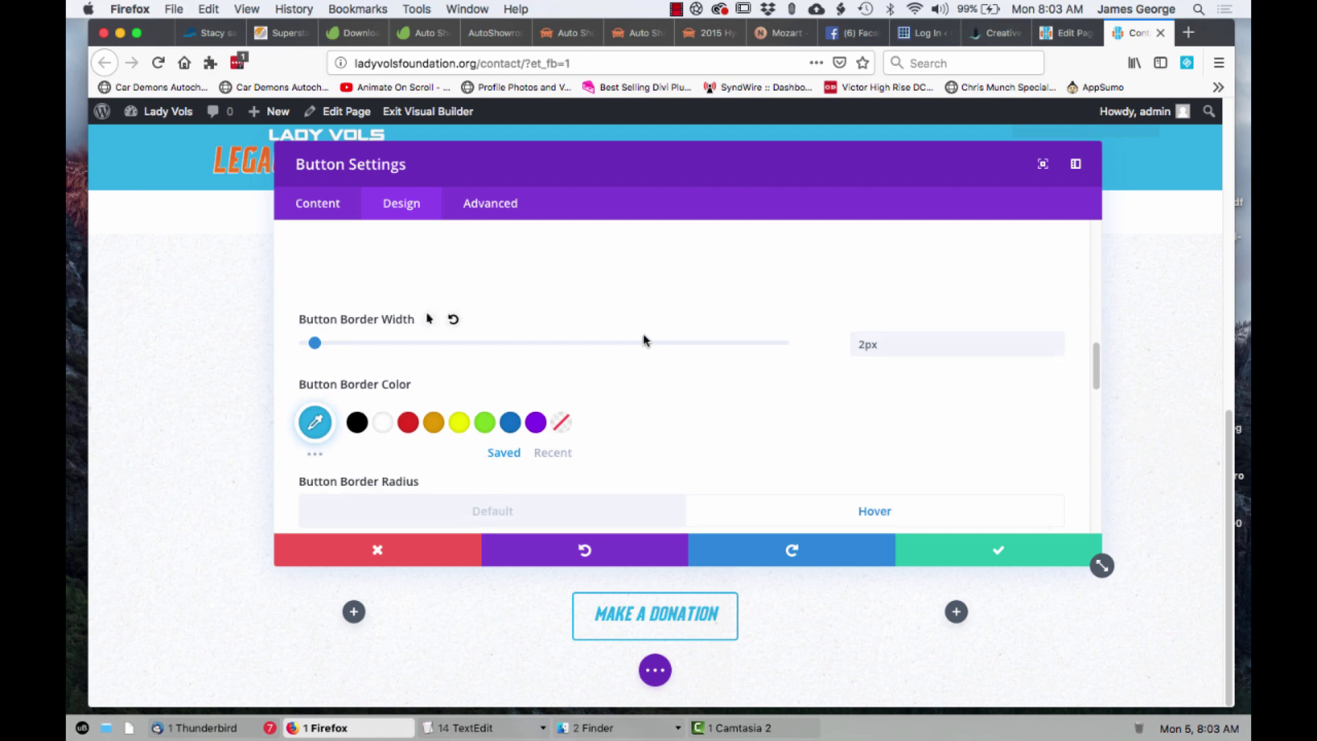
scroll(753, 325, "up", 1)
scroll(832, 297, "up", 10)
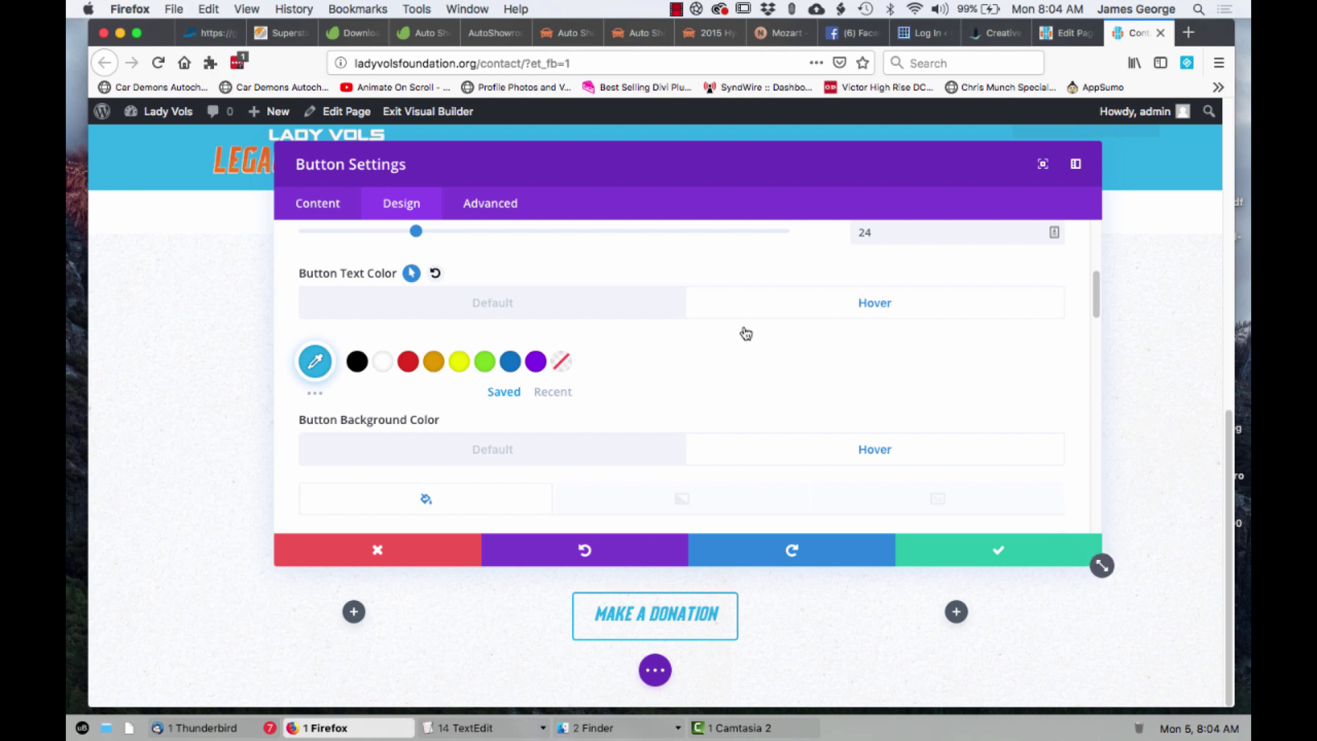
Step: In the back-end editor, inspect the Donate Text module's settings and close them again
left_click(1082, 37)
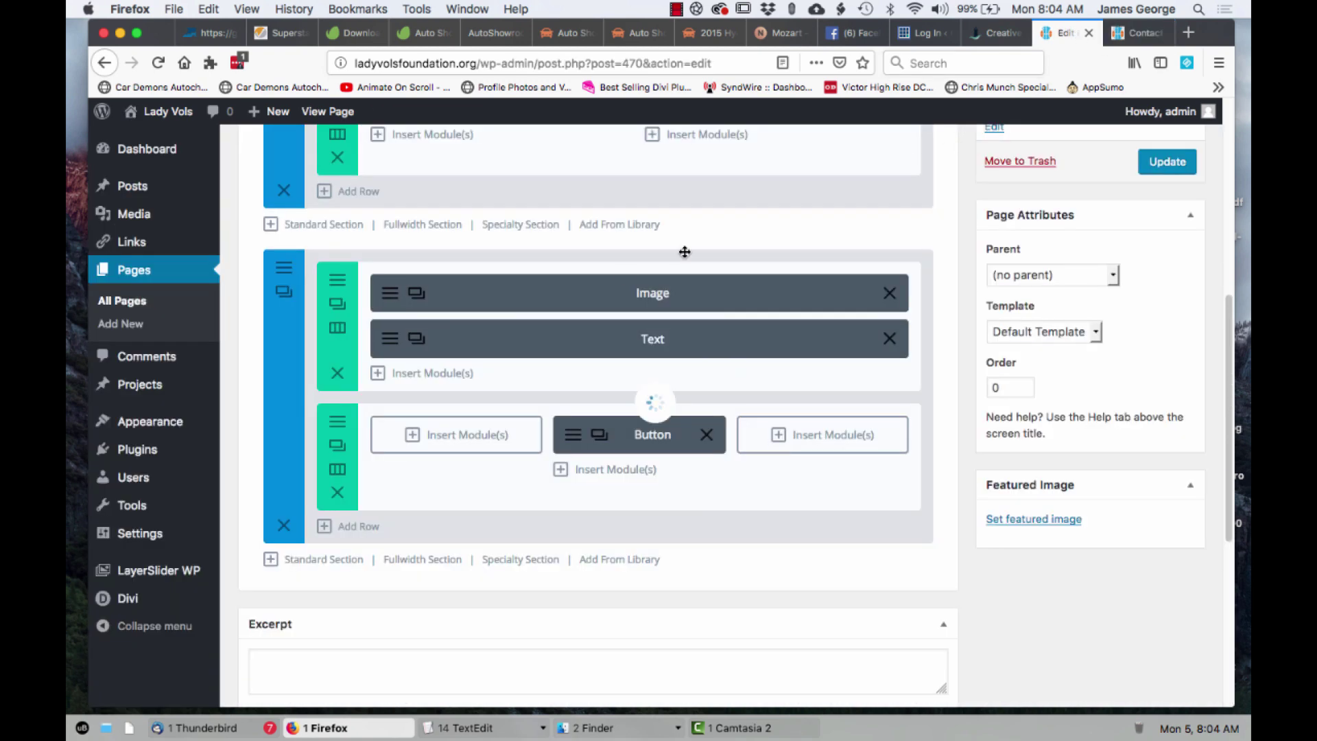
left_click(393, 343)
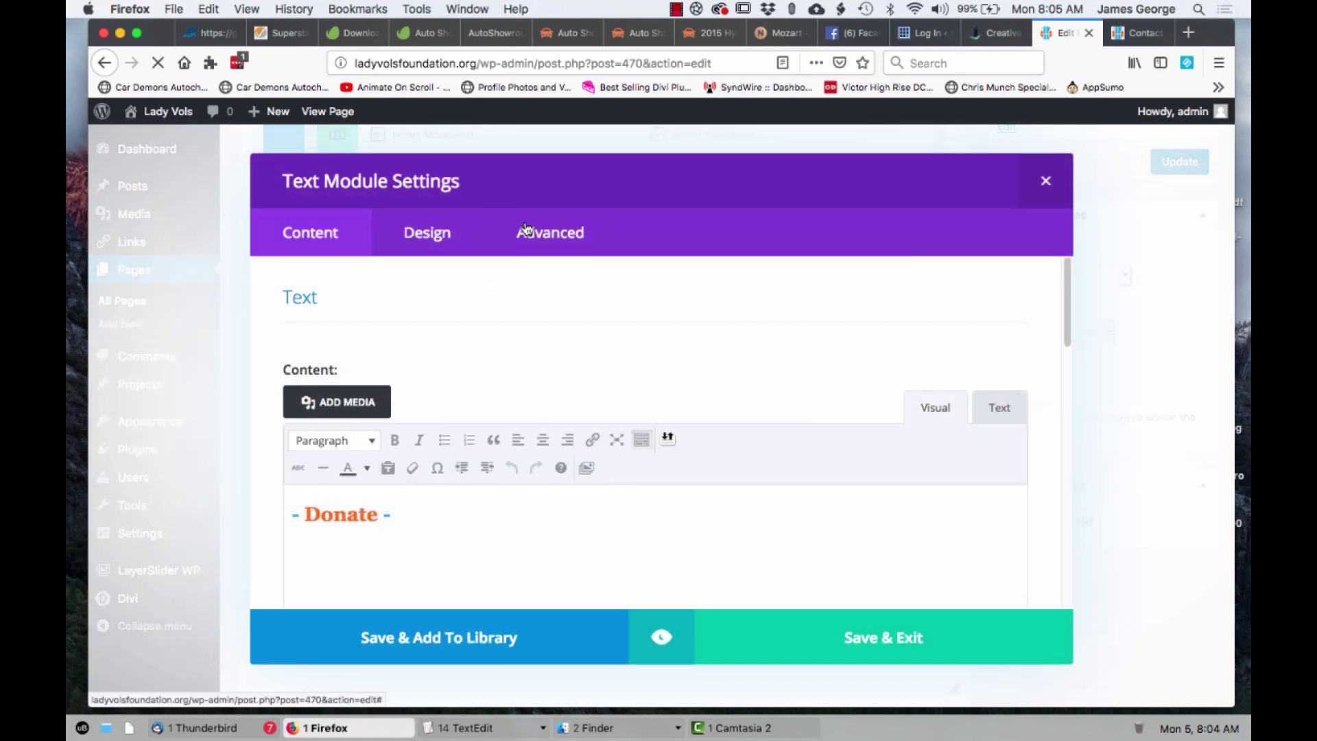
scroll(477, 403, "down", 8)
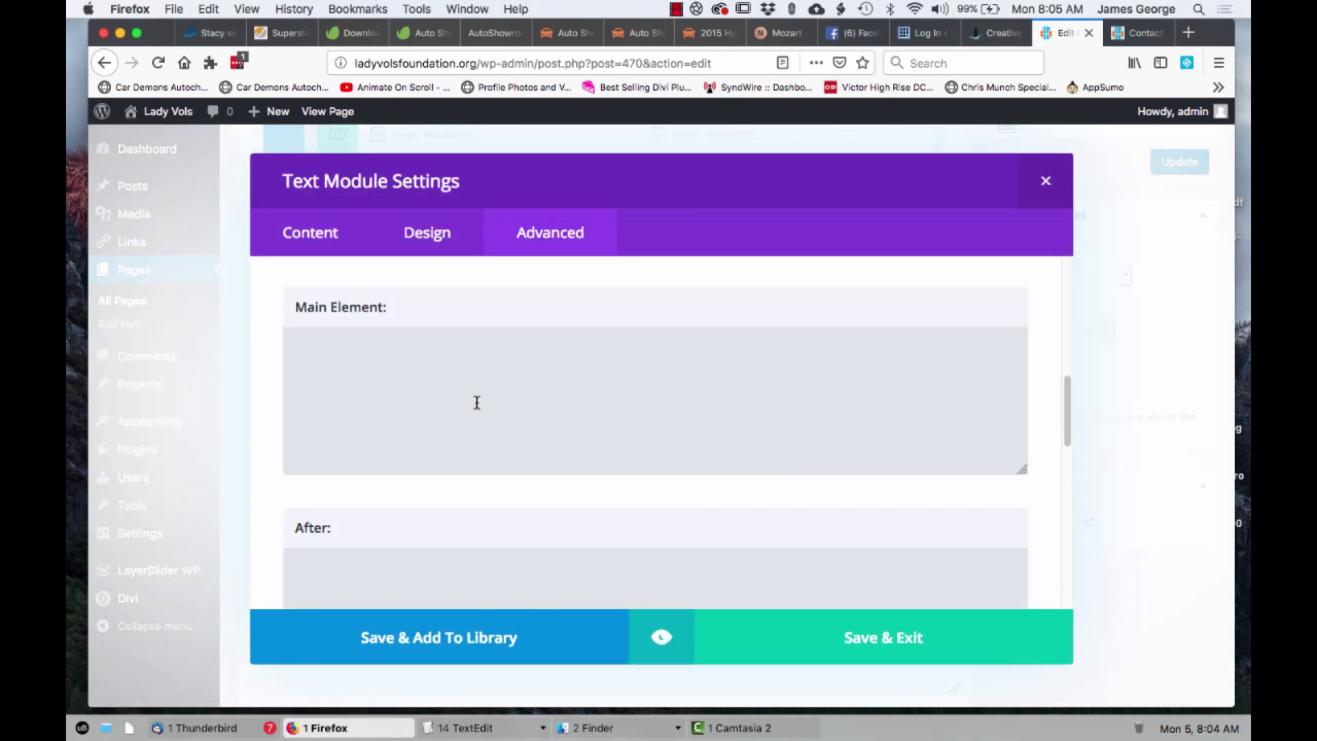
scroll(477, 403, "down", 3)
scroll(473, 408, "up", 10)
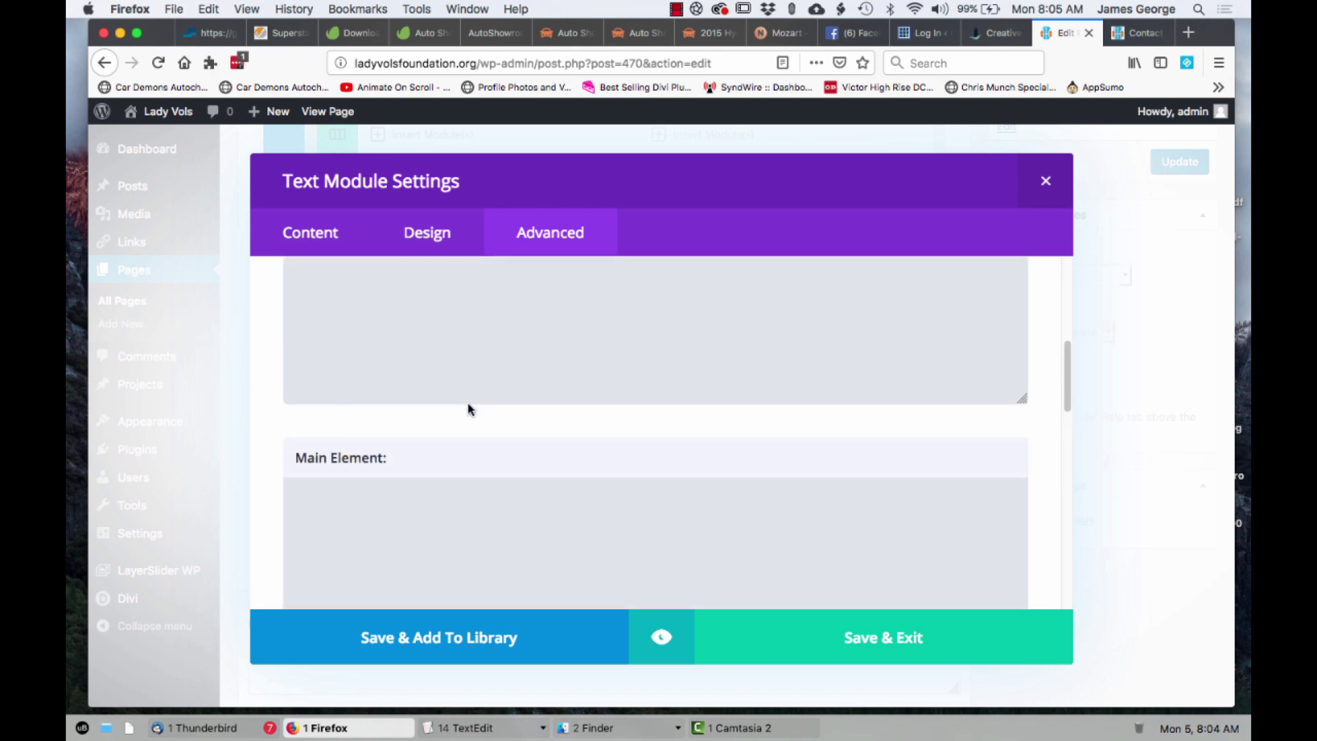
scroll(468, 409, "down", 15)
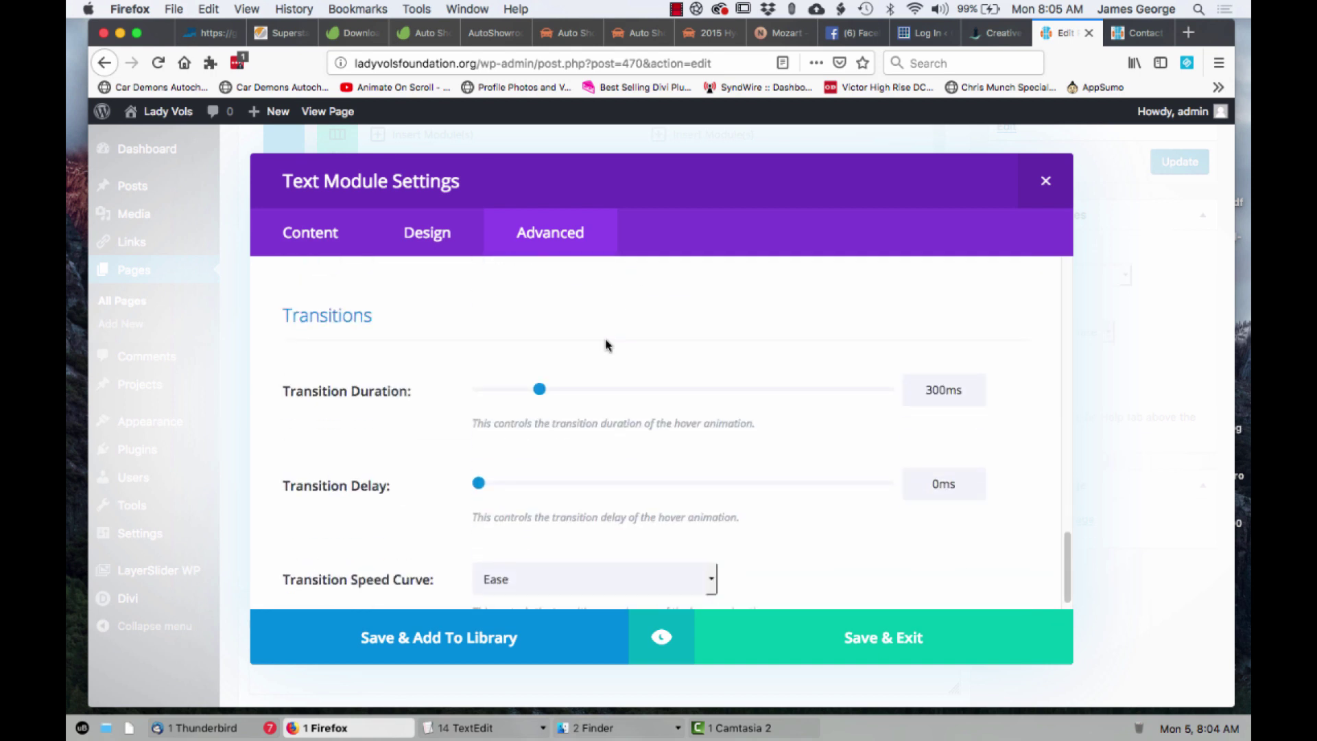
scroll(505, 385, "up", 10)
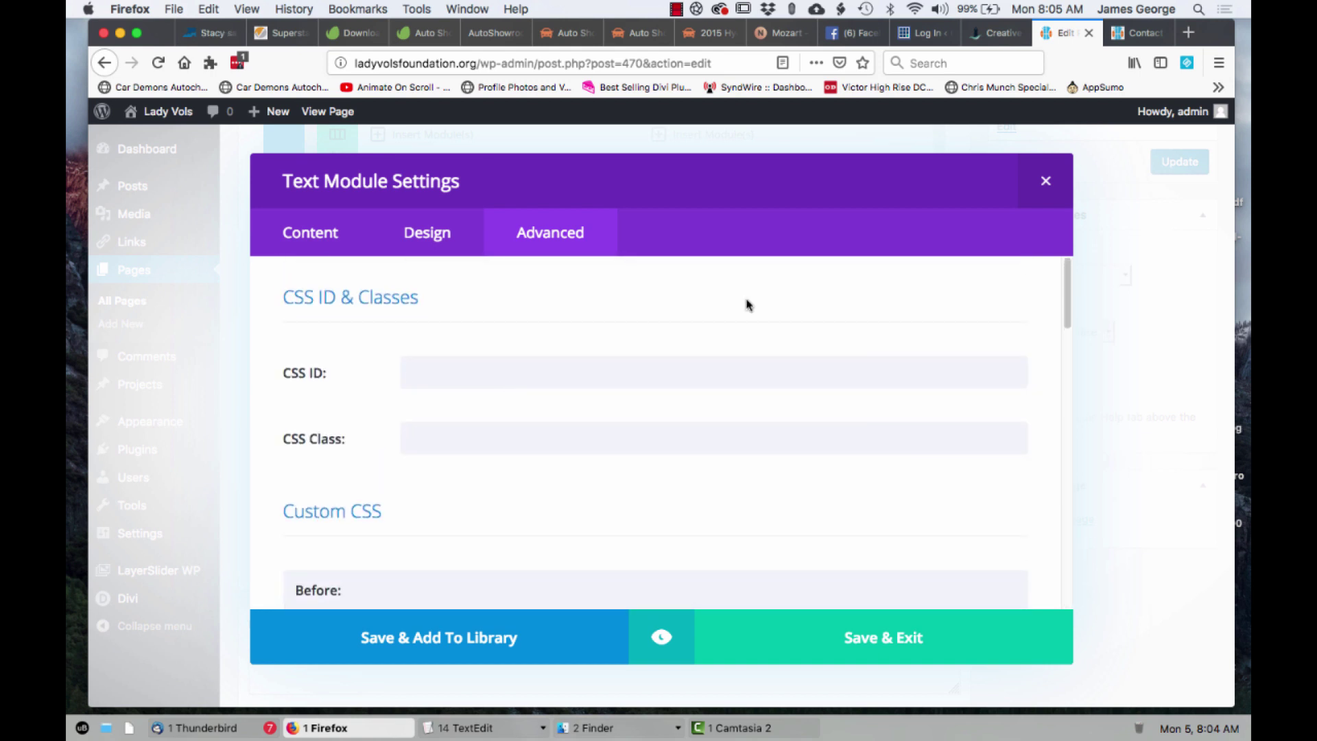
left_click(1043, 181)
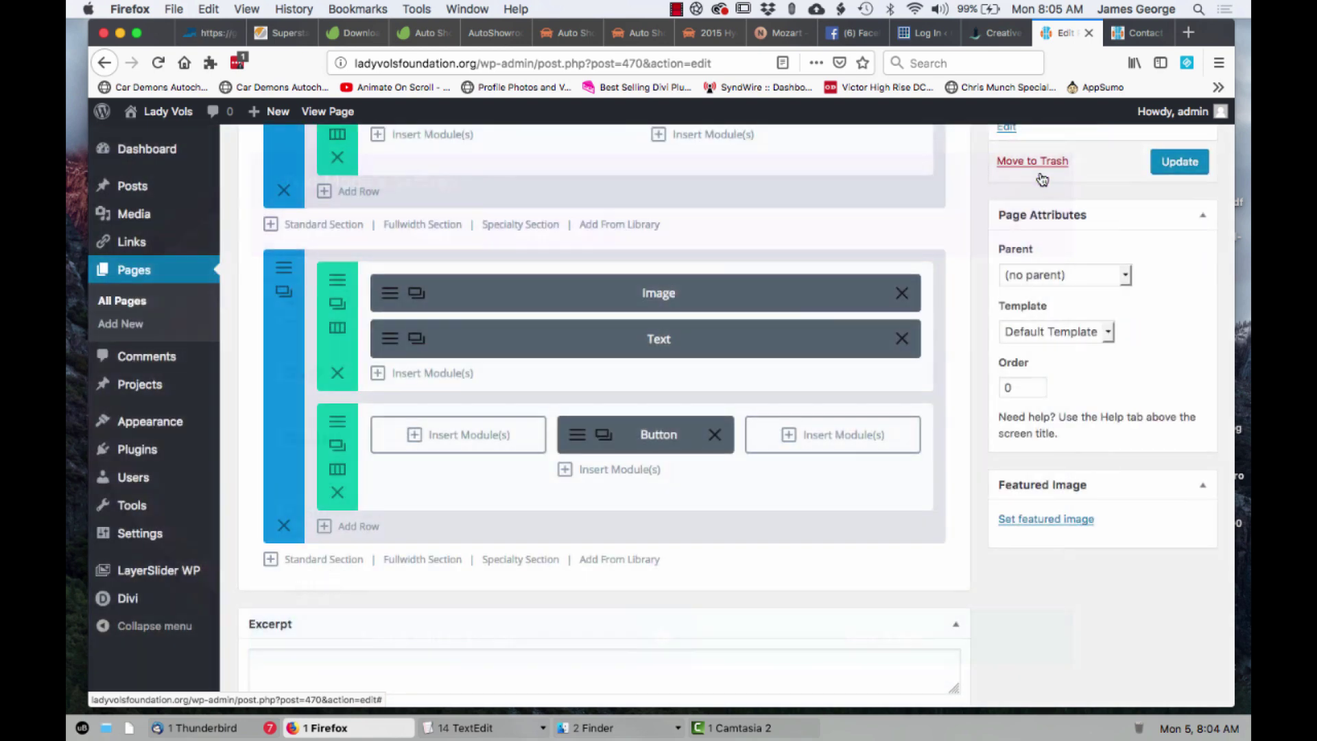